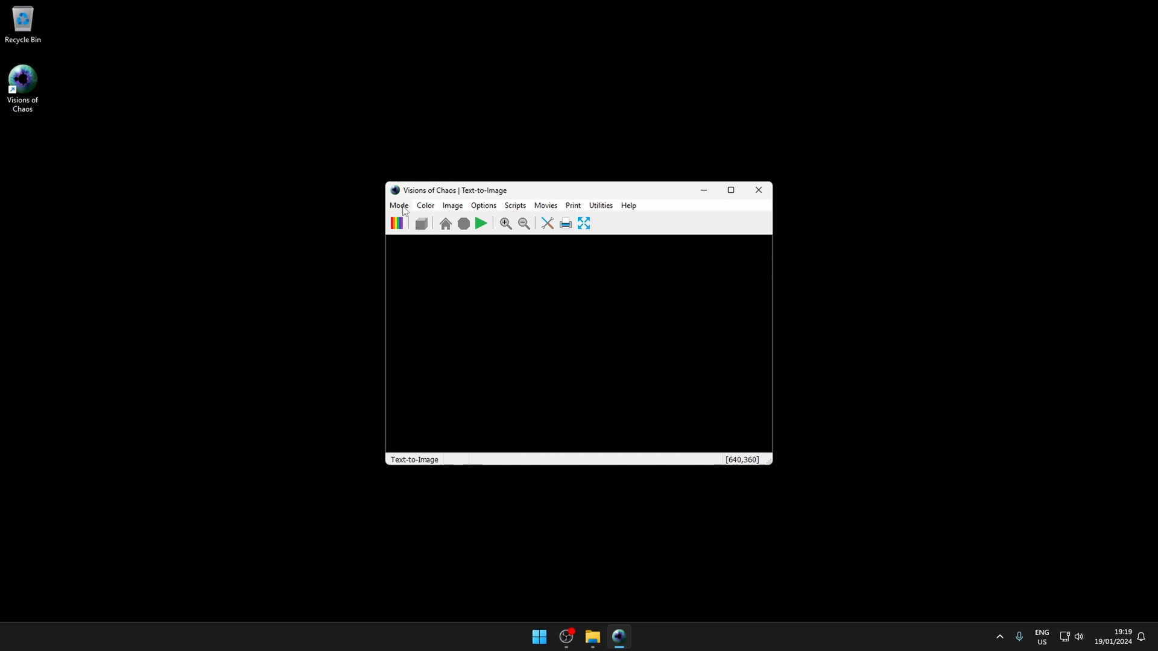
Open the Text-to-Image mode and generate an image from the prompt "a beautiful blonde woman looking into the camera".
left_click(398, 205)
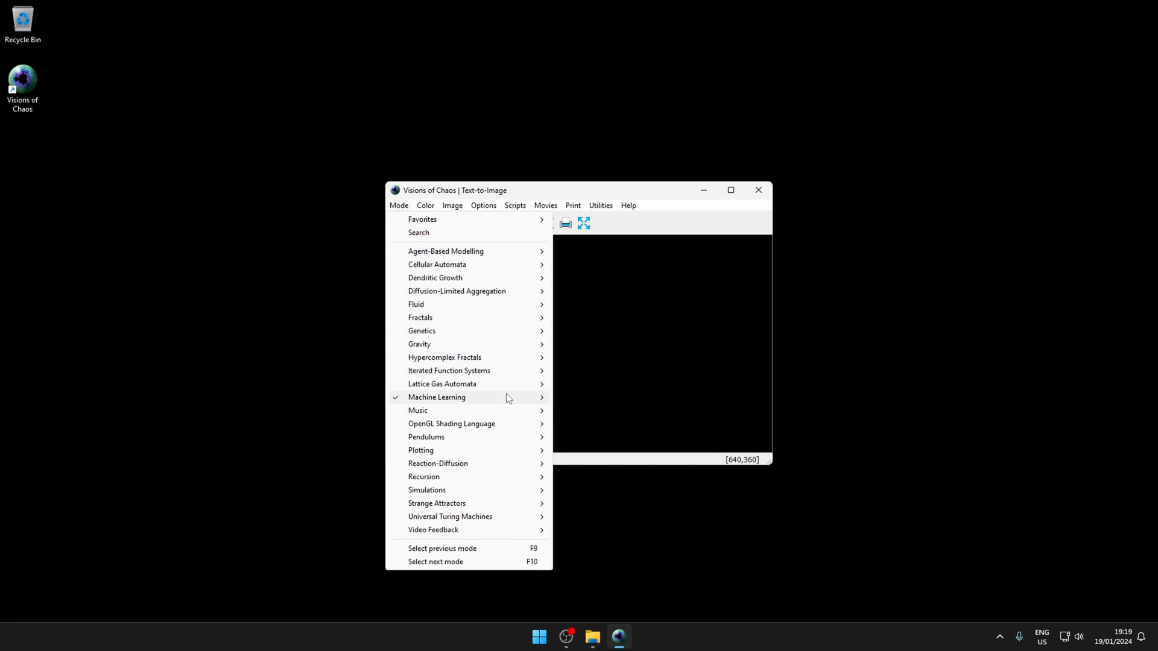
mouse_move(505, 396)
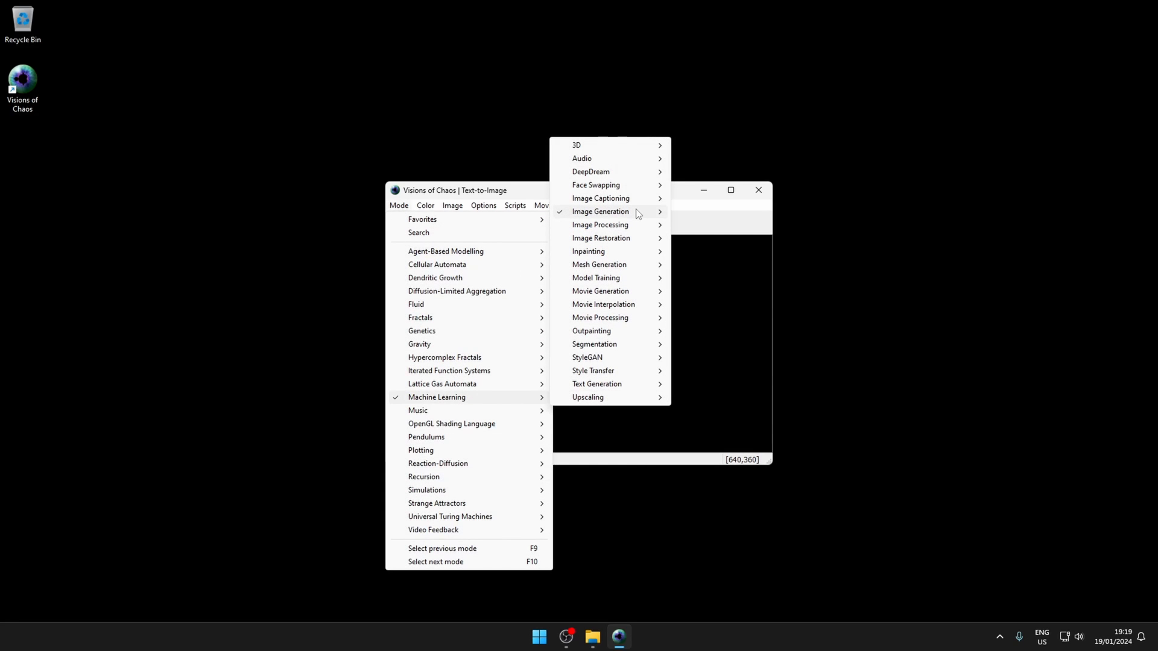
mouse_move(636, 210)
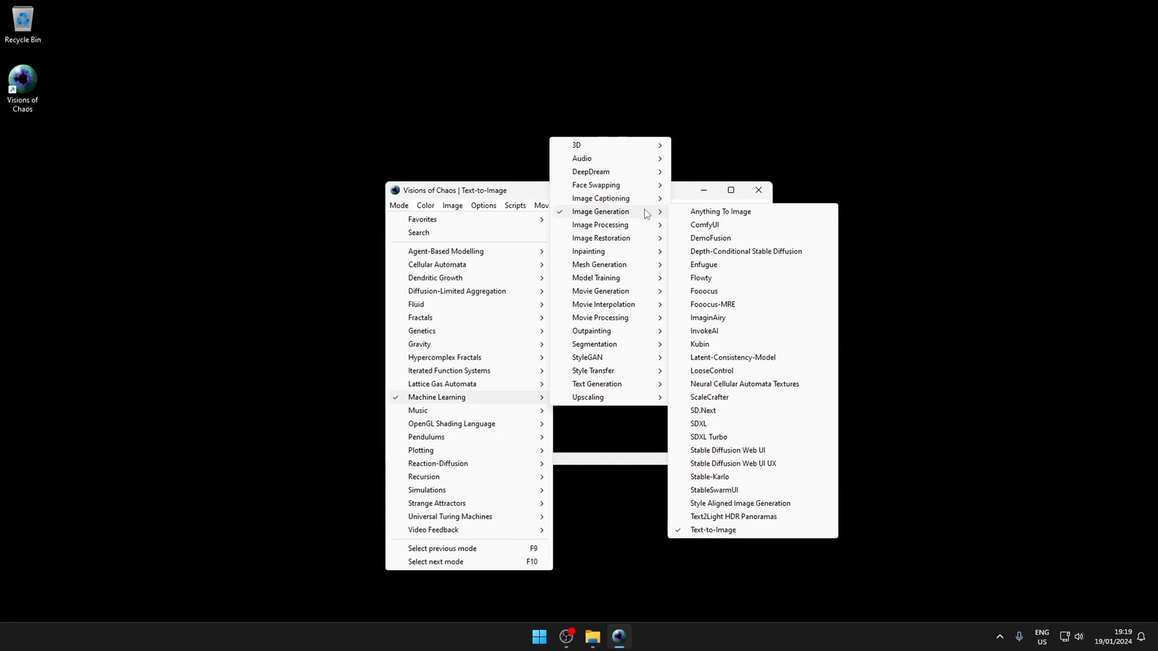
left_click(711, 529)
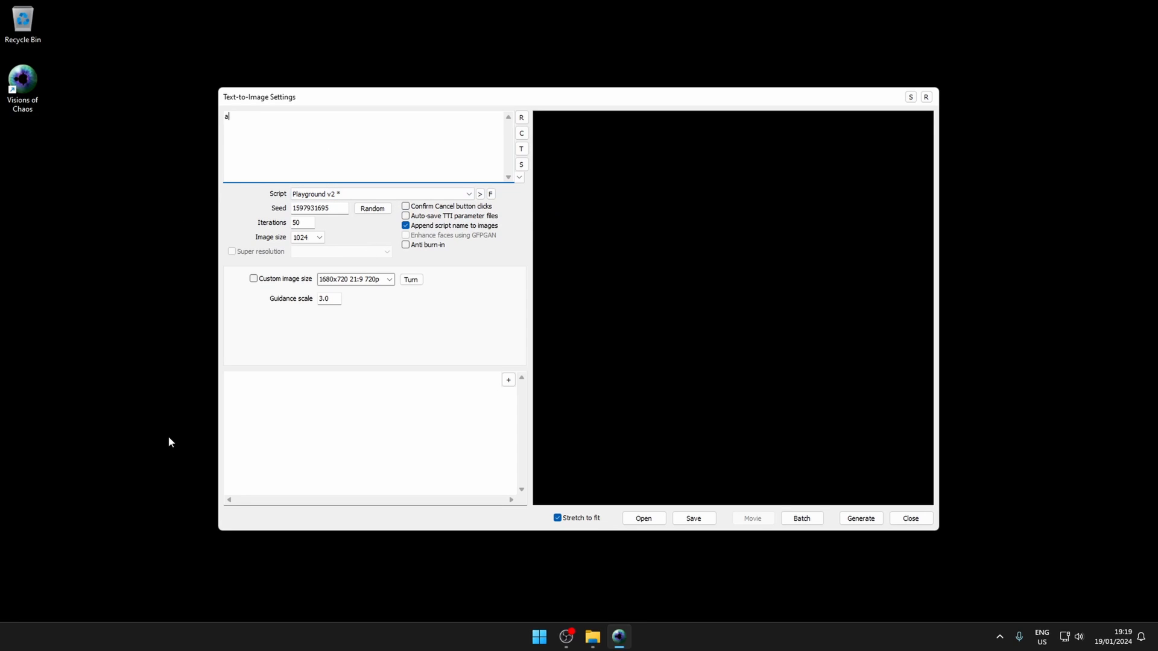
type("eautiful blonde woman looking into the camera")
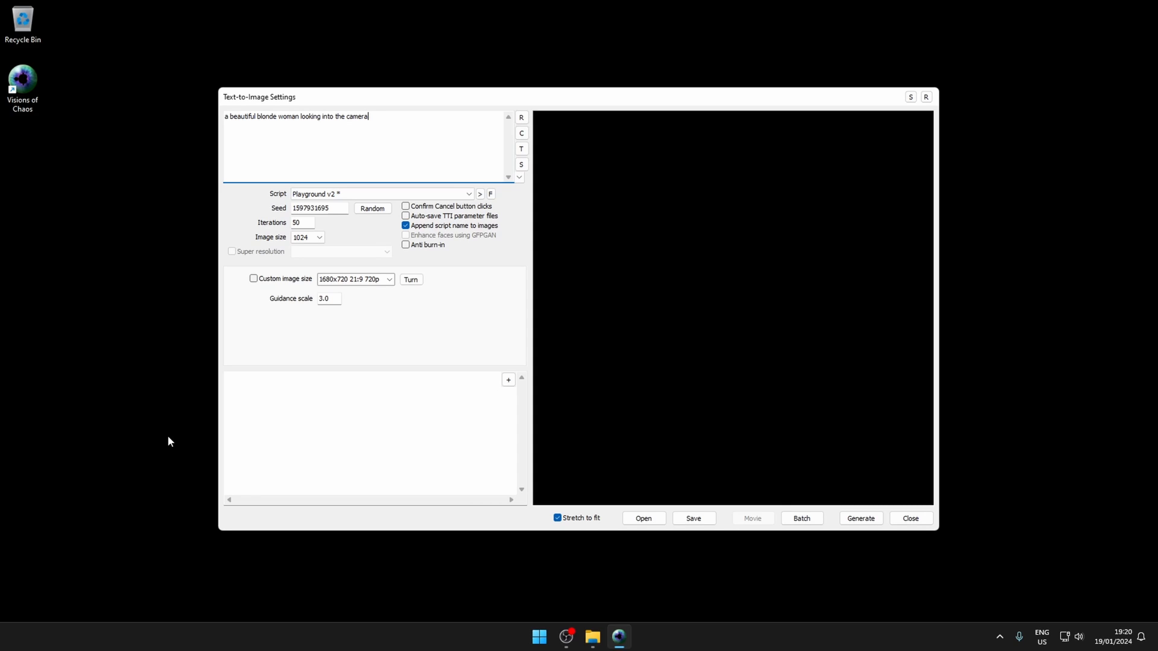
key("Return")
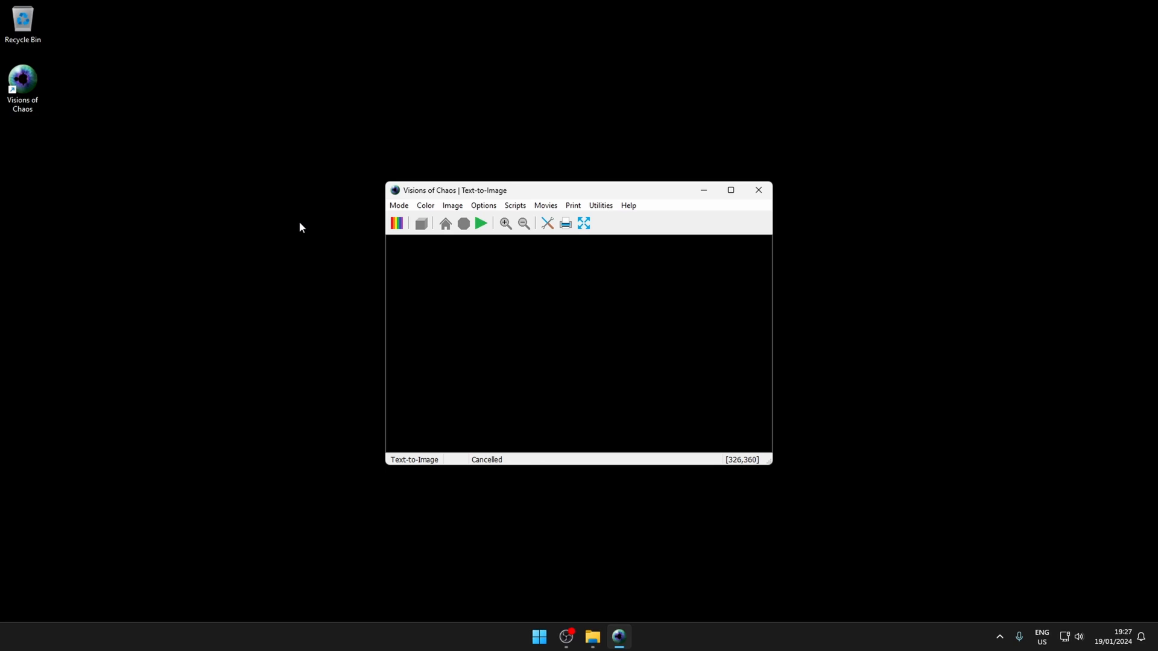
Switch to the XTTS-WebUI text-to-speech mode under Machine Learning audio and start its web interface.
left_click(401, 207)
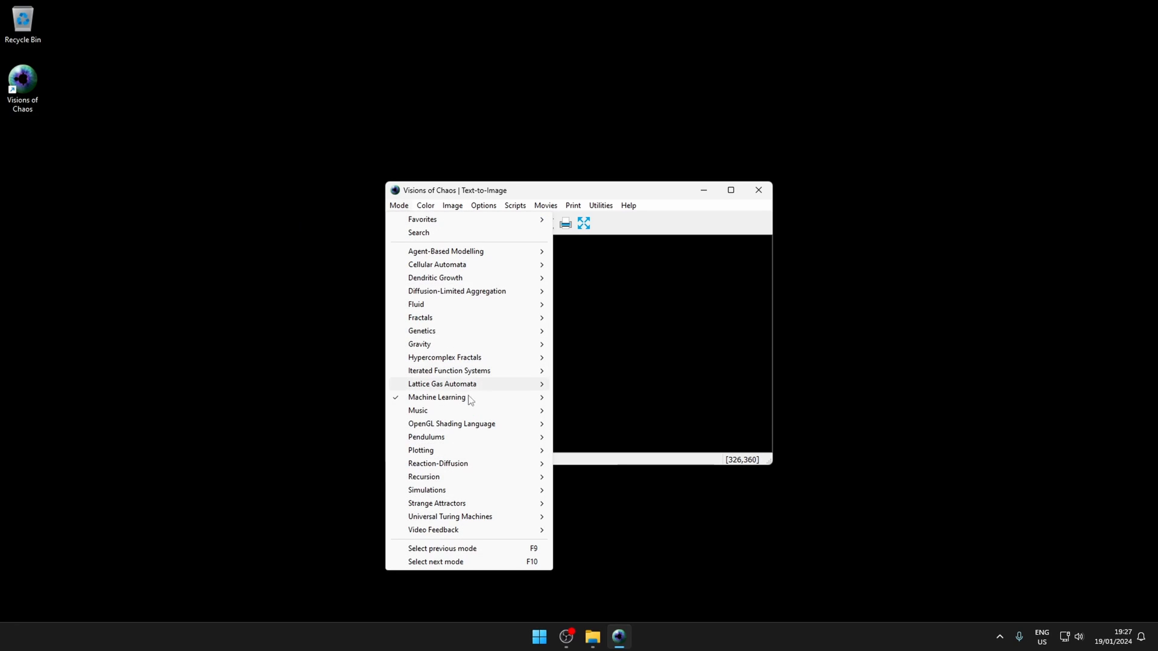
mouse_move(458, 397)
mouse_move(622, 158)
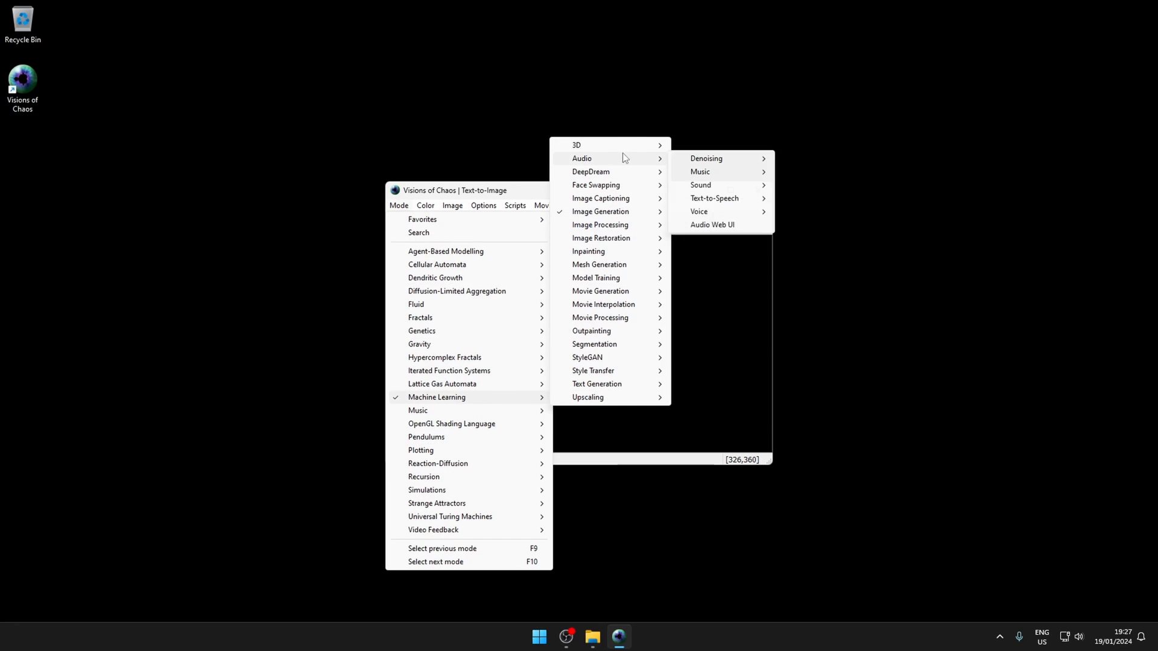
mouse_move(748, 200)
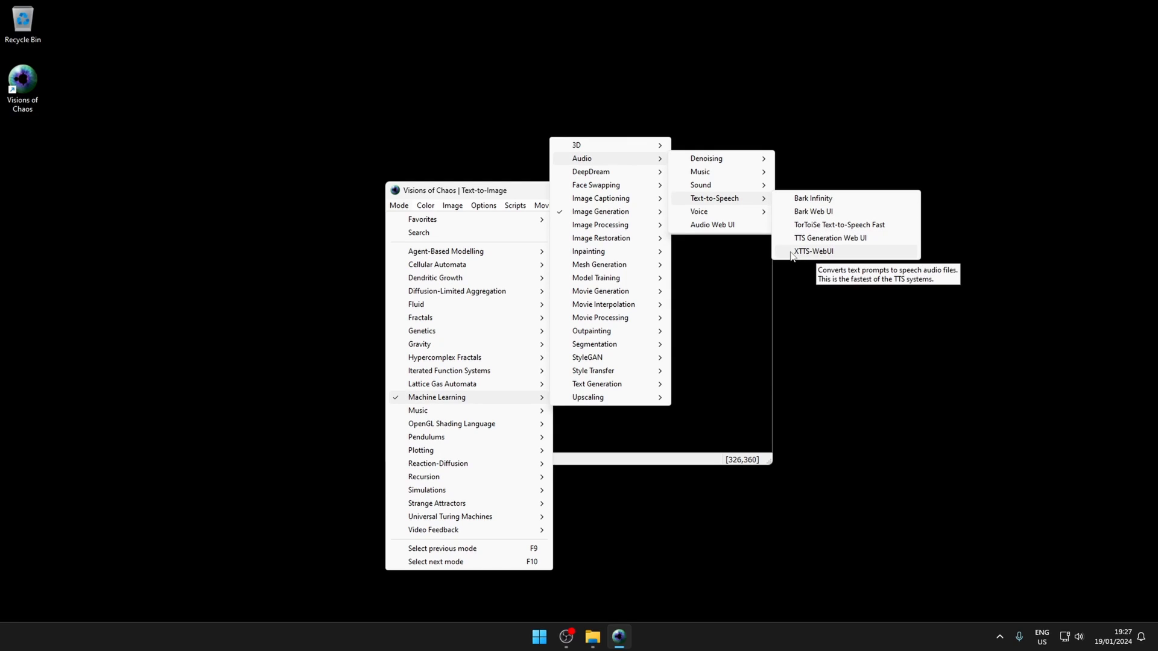
left_click(842, 254)
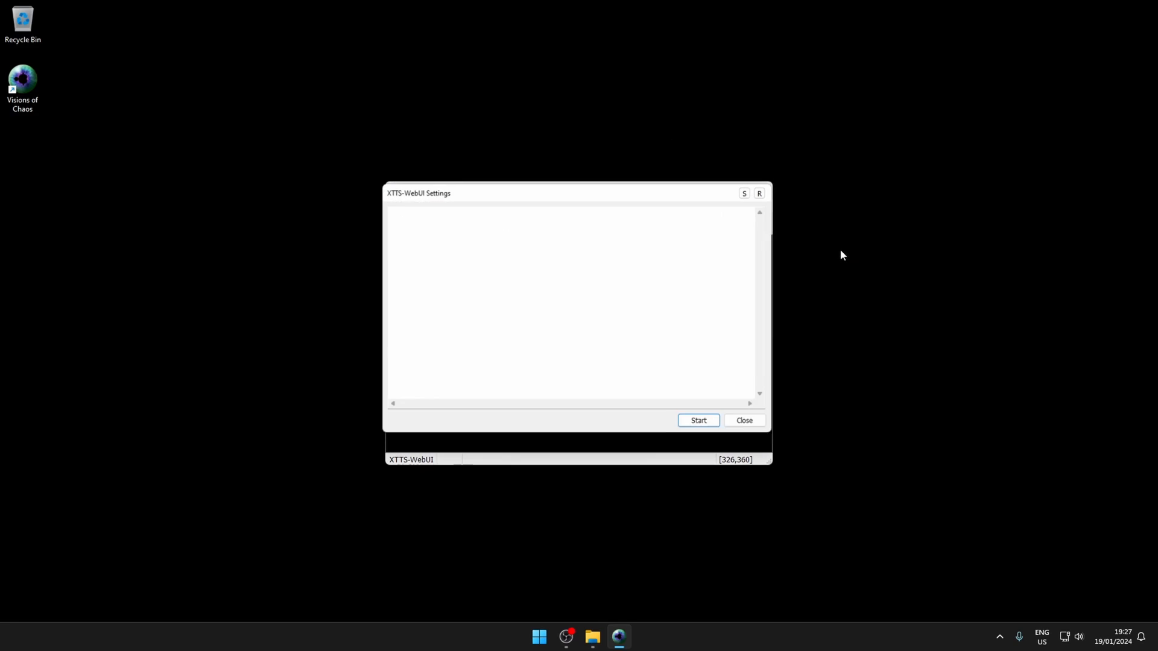
left_click(706, 427)
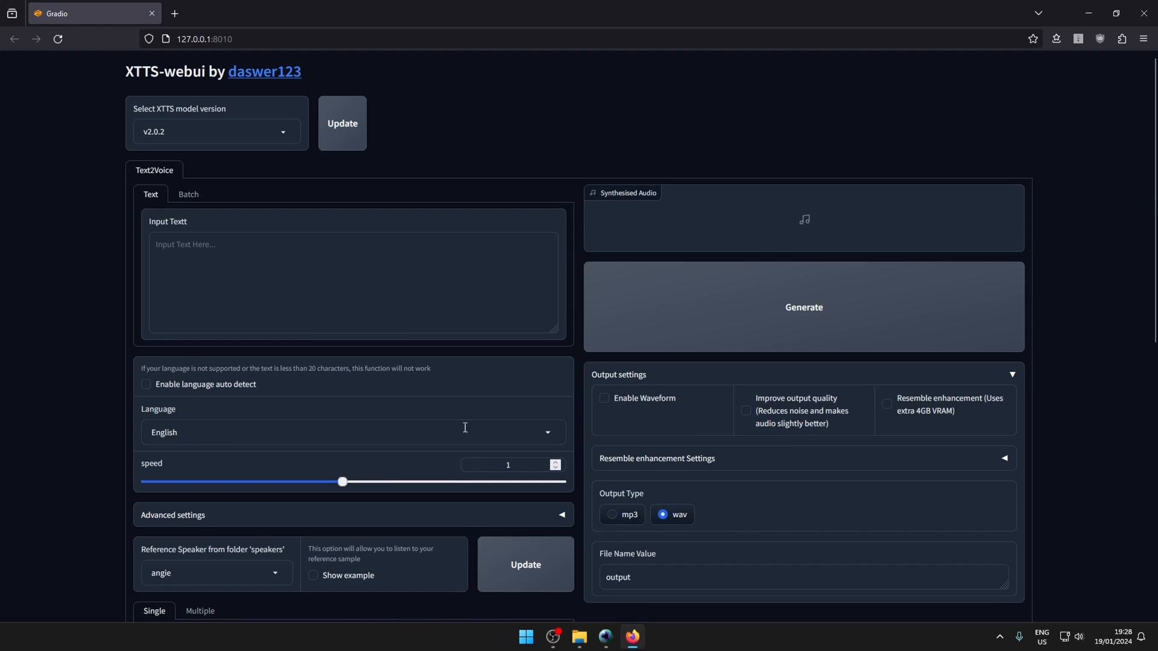
Set the reference speaker to emma and generate speech from "Wow, look at me. I am fully generated using AI in Visions of Chaos.".
left_click(274, 576)
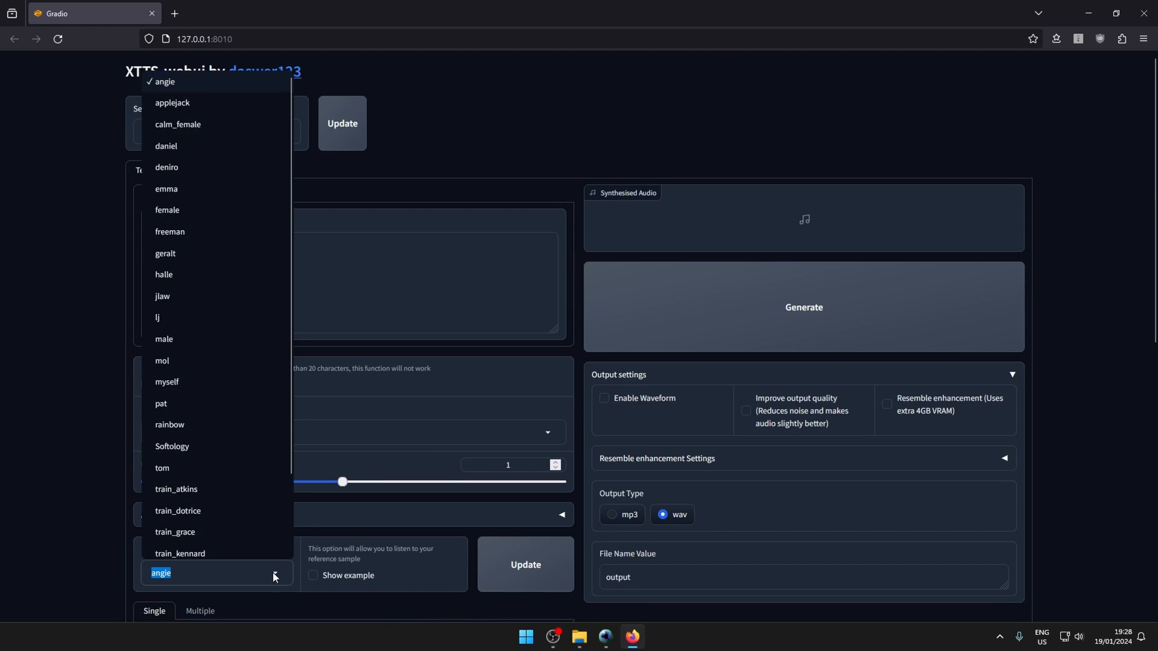
left_click(222, 190)
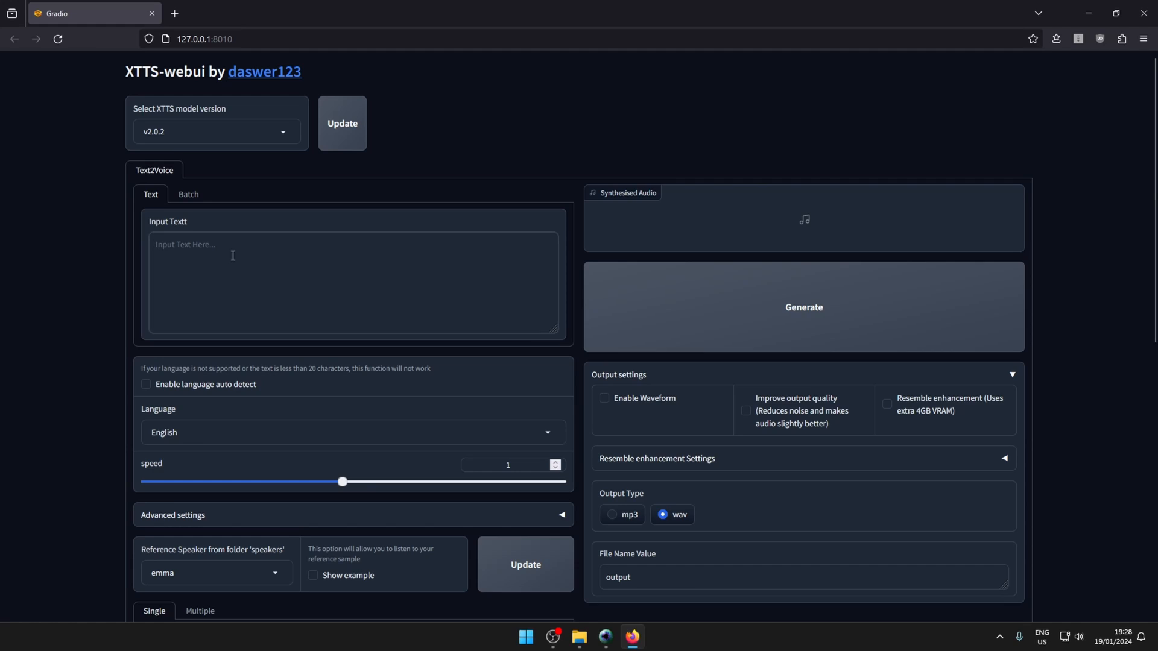
type("Wow, look at me.  I am fully generated using")
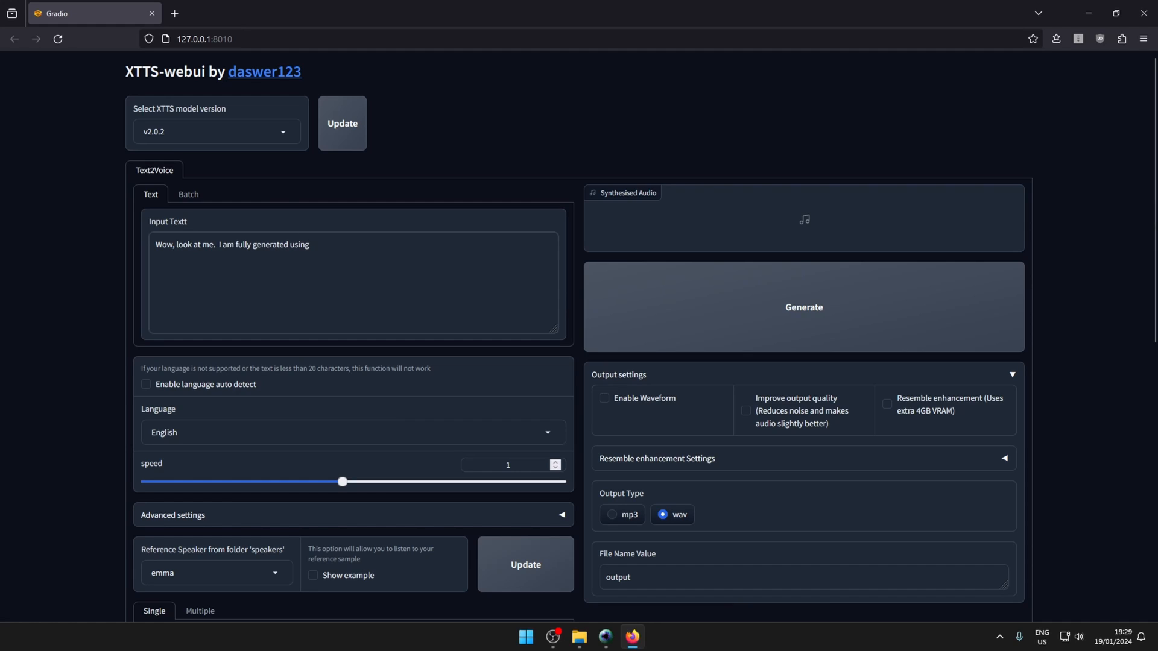
type(" AI in Visions of Chaos.")
left_click(736, 311)
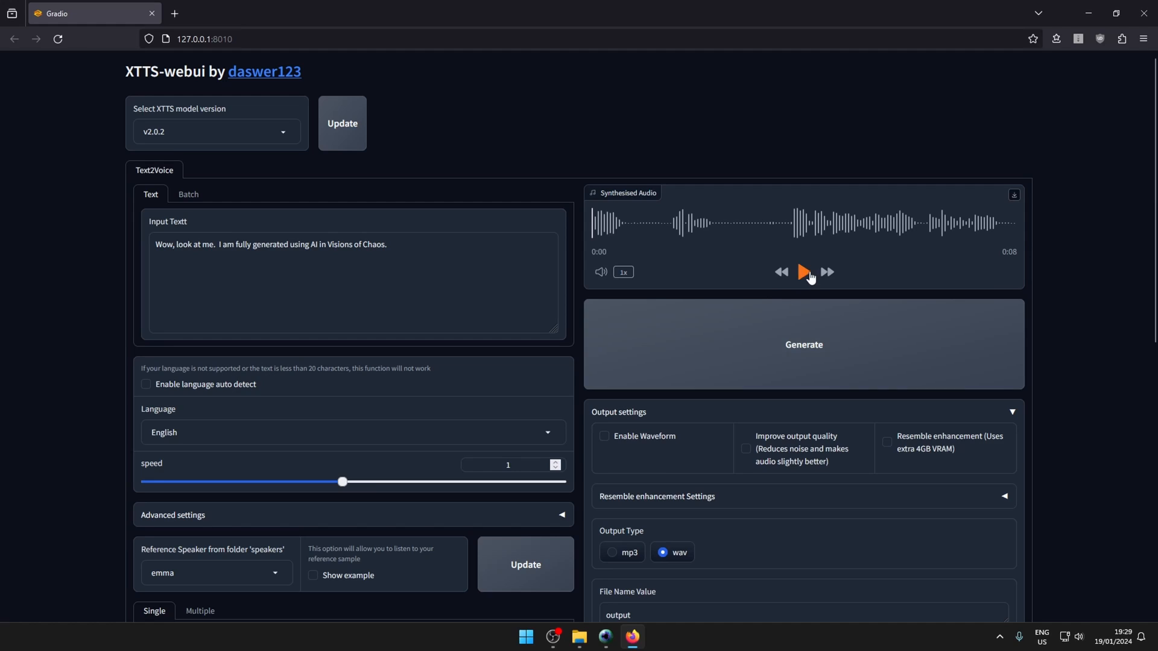
Listen to the synthesised speech, regenerate it from the same text for another take, and play the new version.
left_click(804, 272)
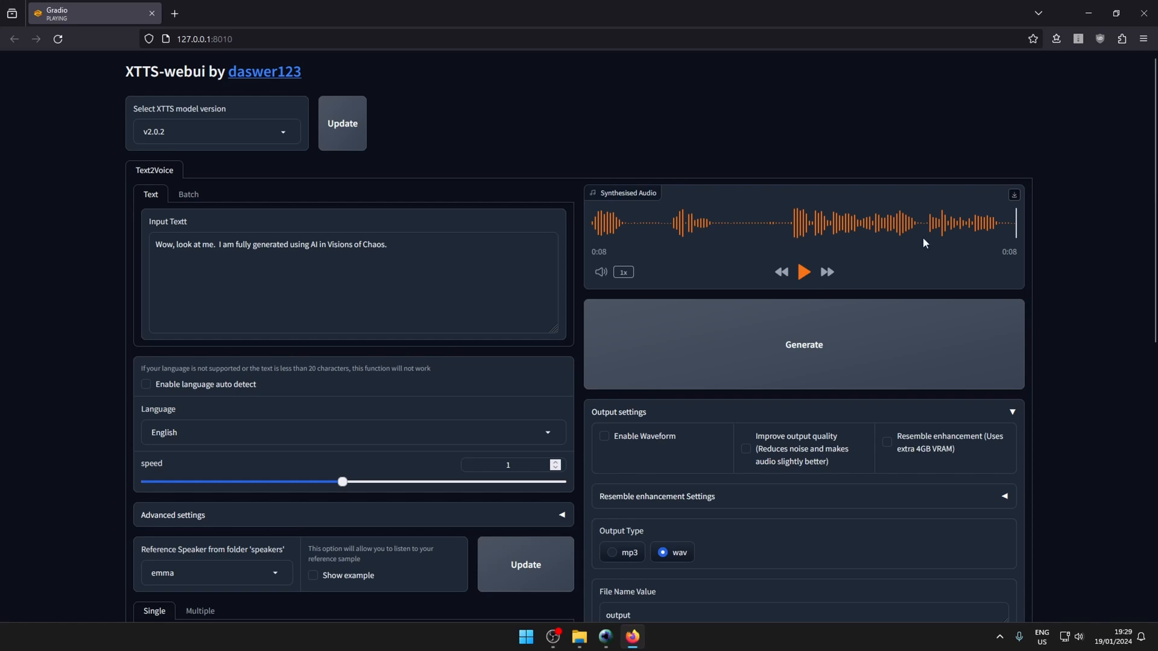
left_click(908, 227)
left_click(804, 273)
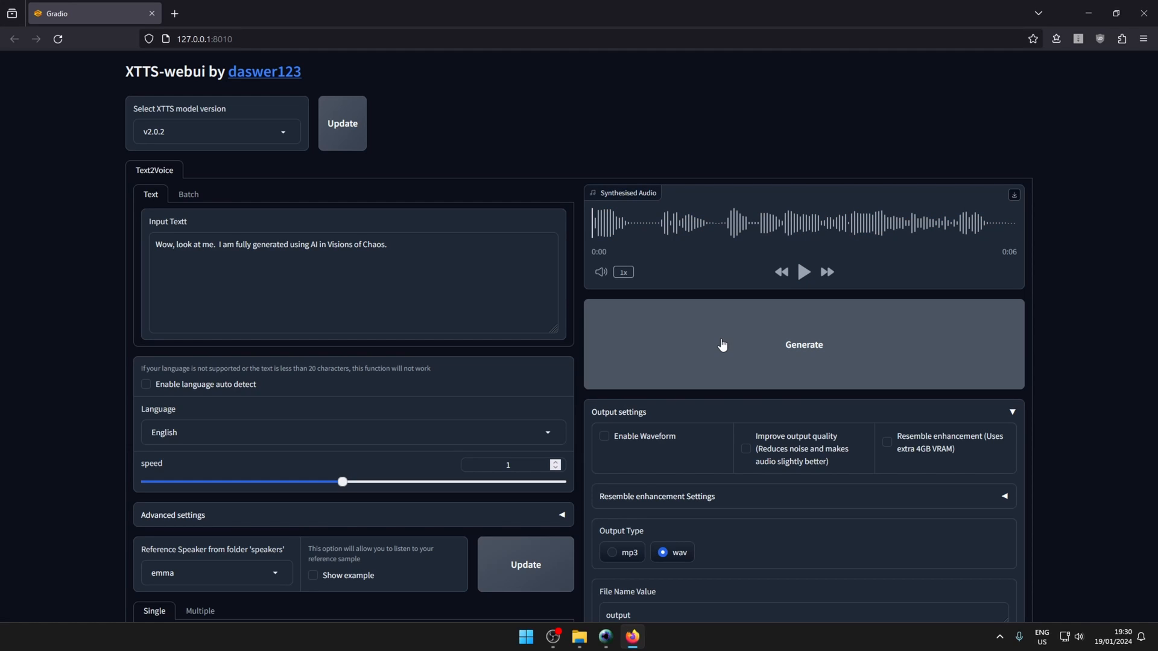
left_click(722, 345)
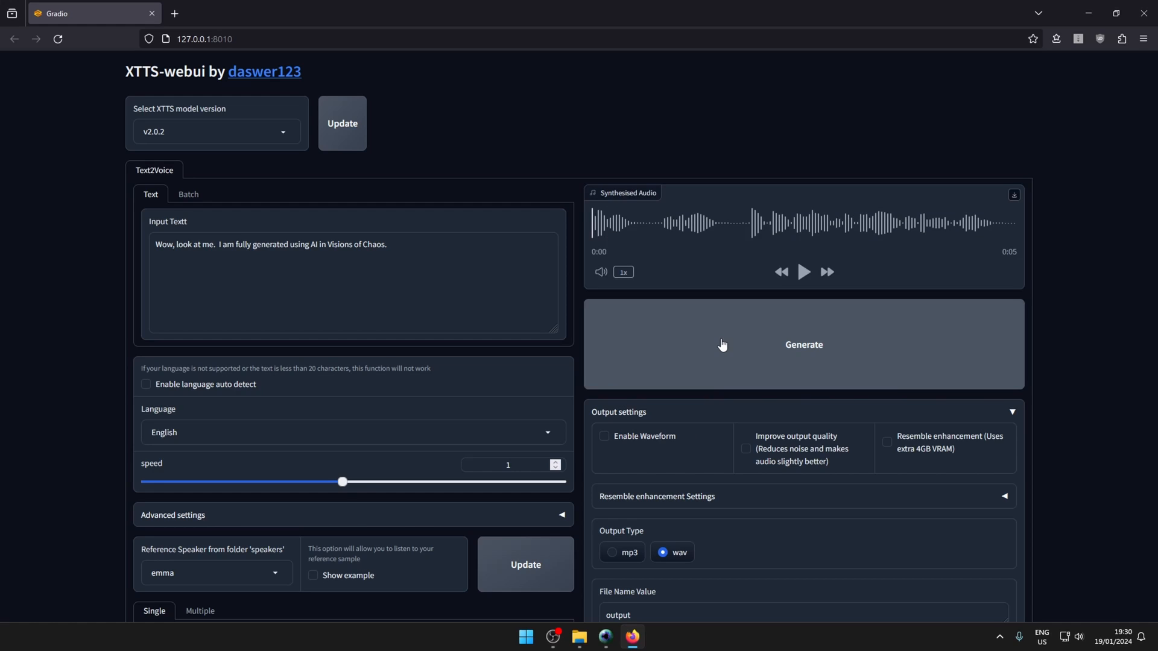
left_click(803, 272)
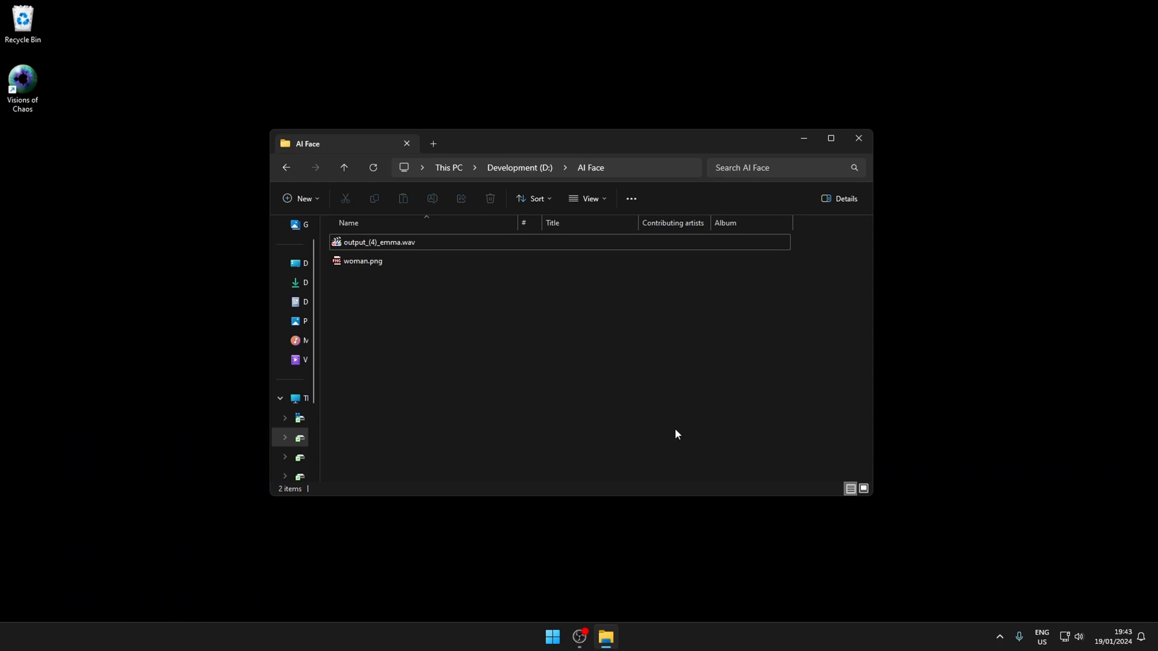
Play output_(4)_emma.wav from the AI Face folder, then close the player and minimise the folder window.
double_click(410, 244)
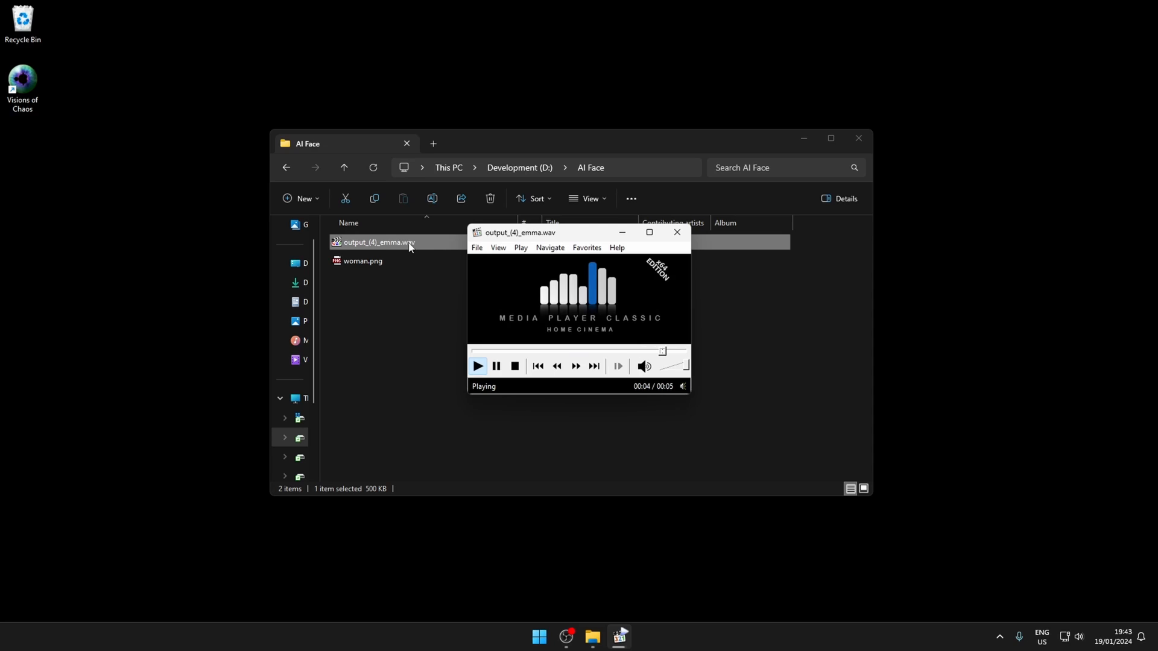
left_click(677, 232)
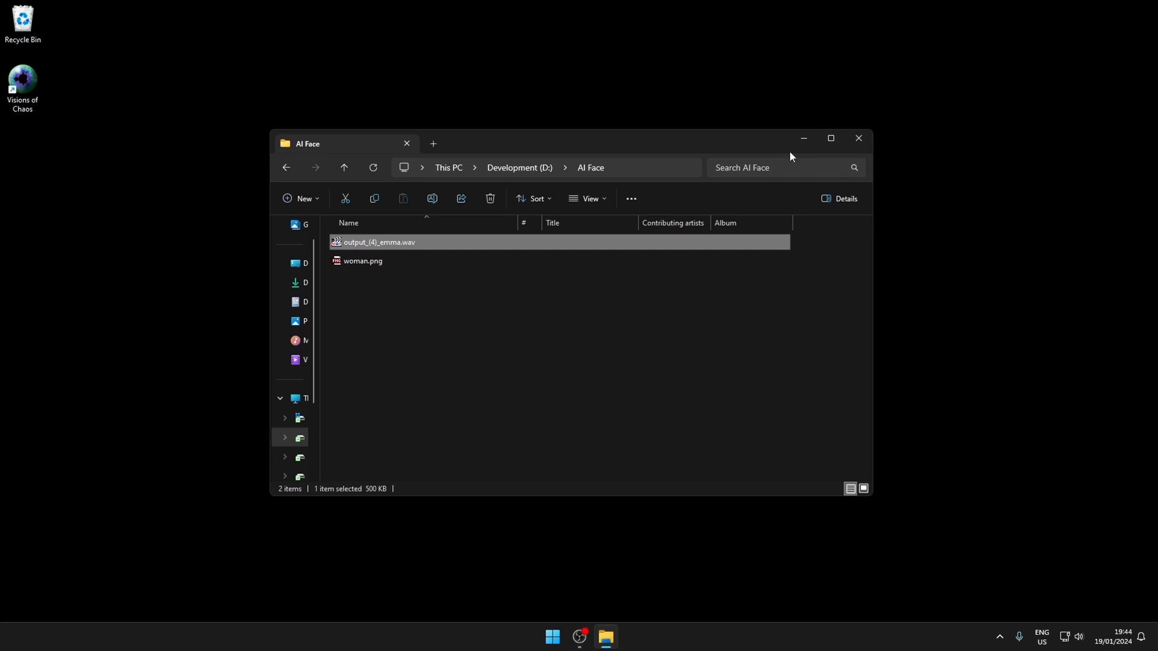
left_click(801, 139)
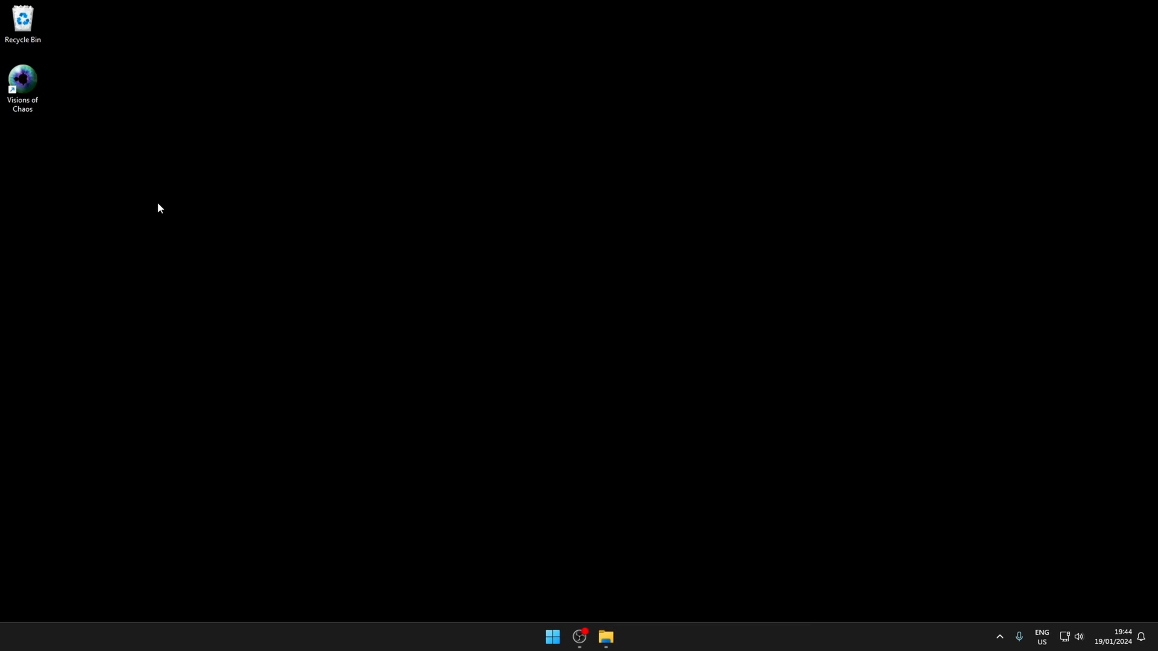
Launch Visions of Chaos and open the DeepFilterNet audio denoising mode.
double_click(33, 97)
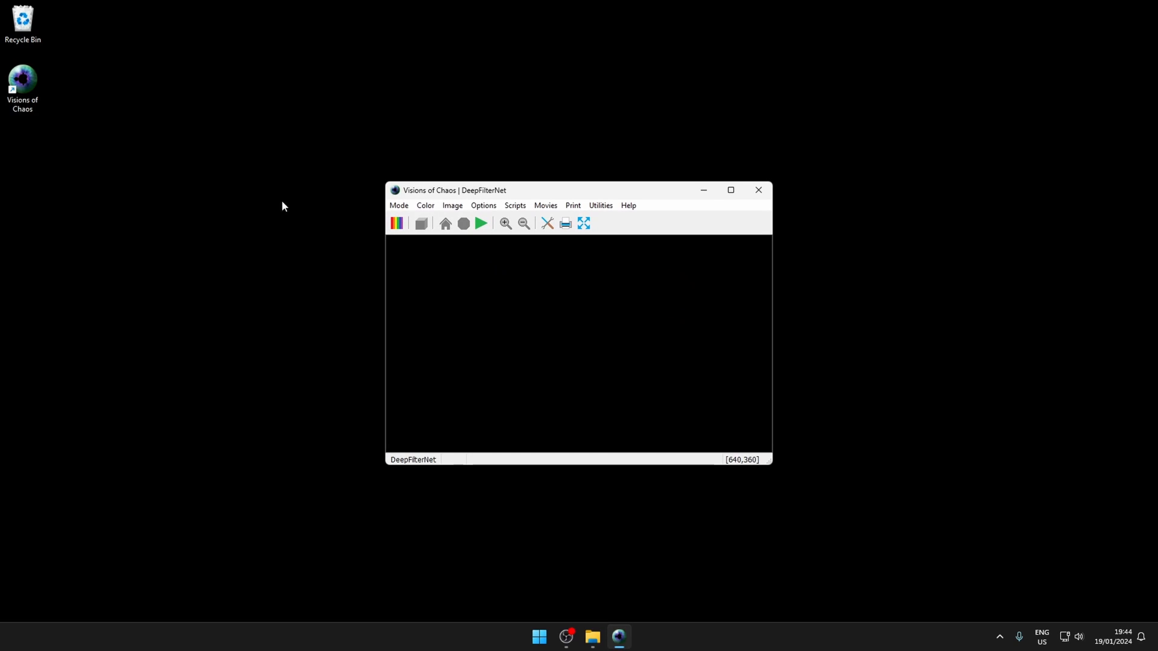
left_click(399, 205)
mouse_move(476, 399)
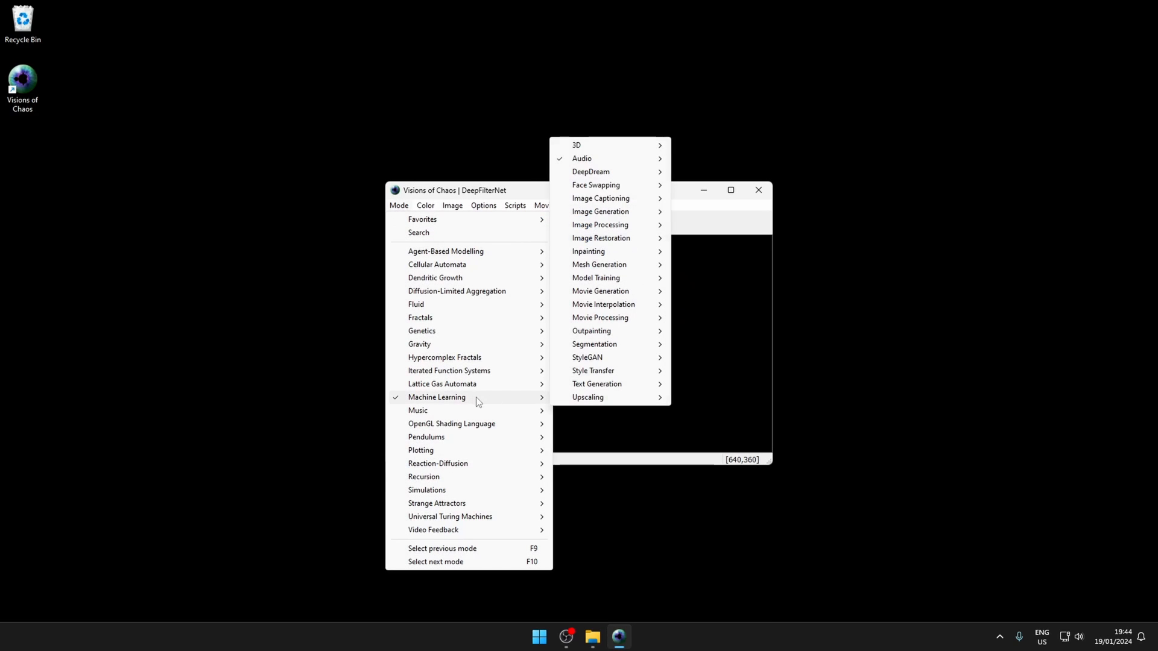
mouse_move(624, 160)
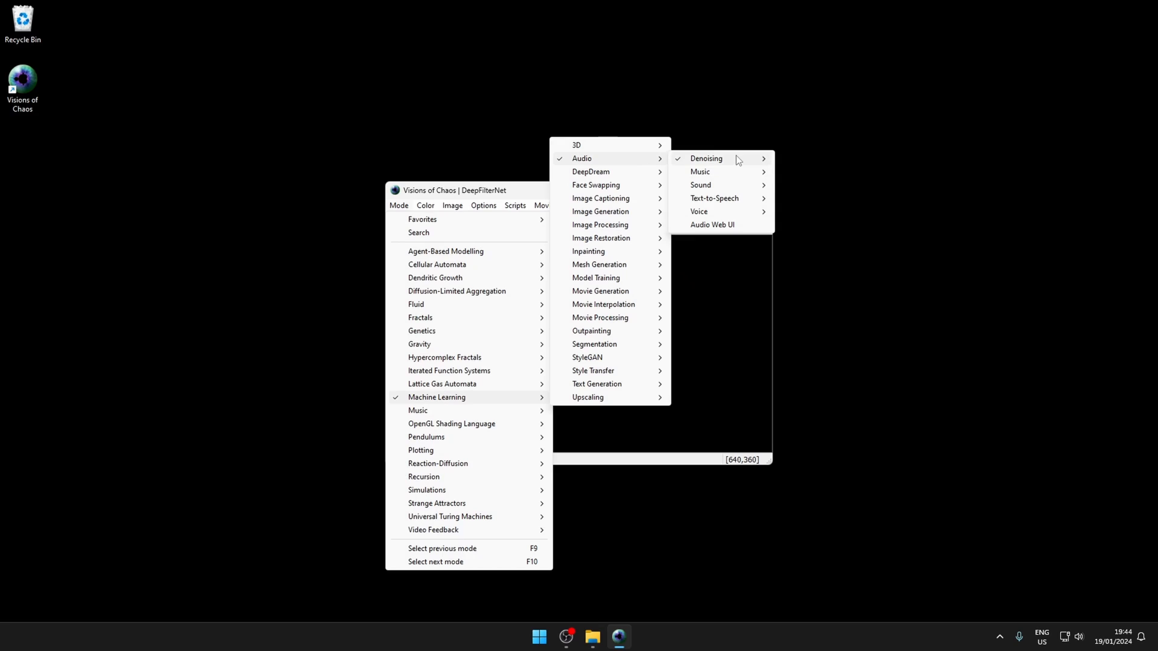
mouse_move(736, 156)
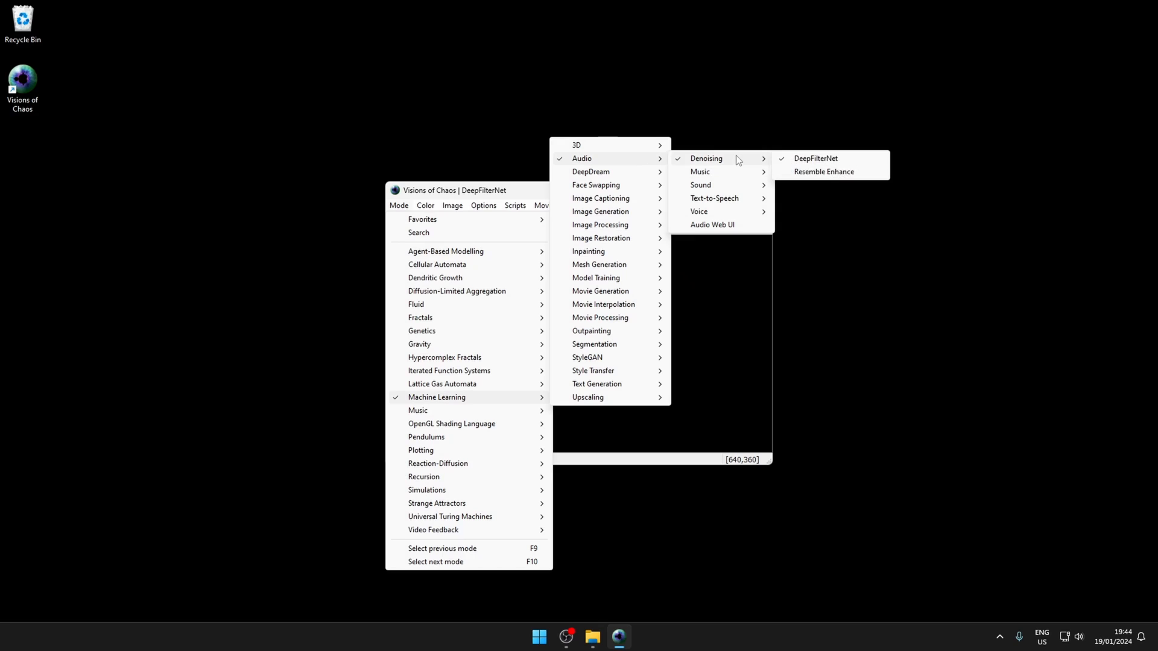
left_click(847, 155)
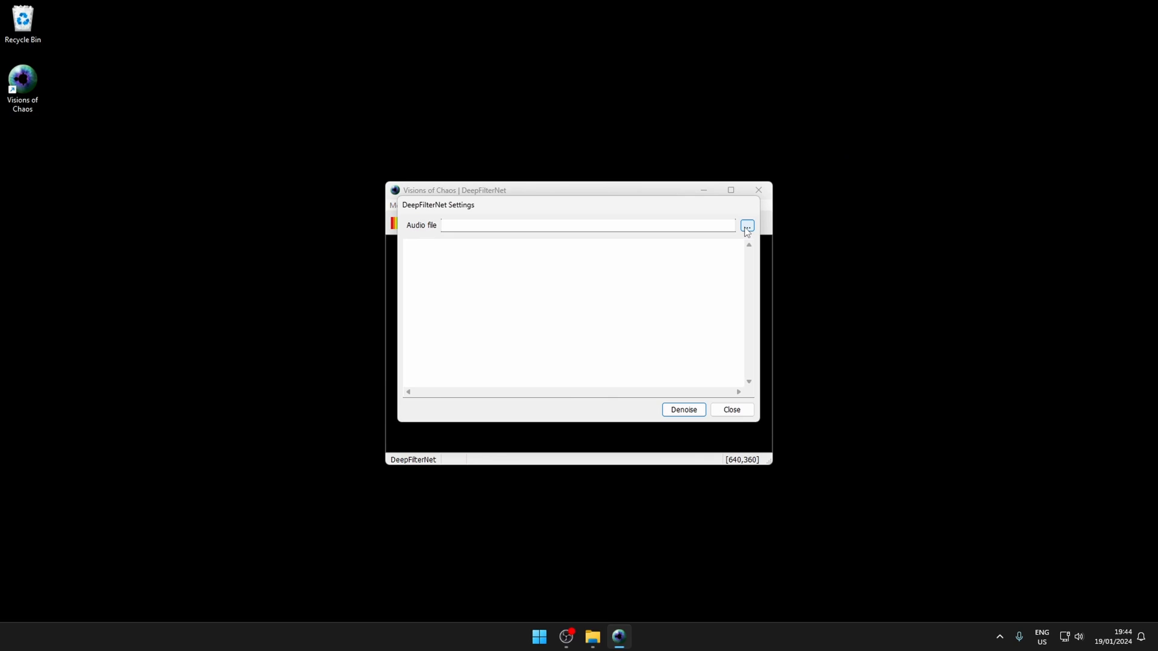
Denoise output_(4)_emma.wav from the AI Face folder with DeepFilterNet and listen to the resulting file.
left_click(746, 229)
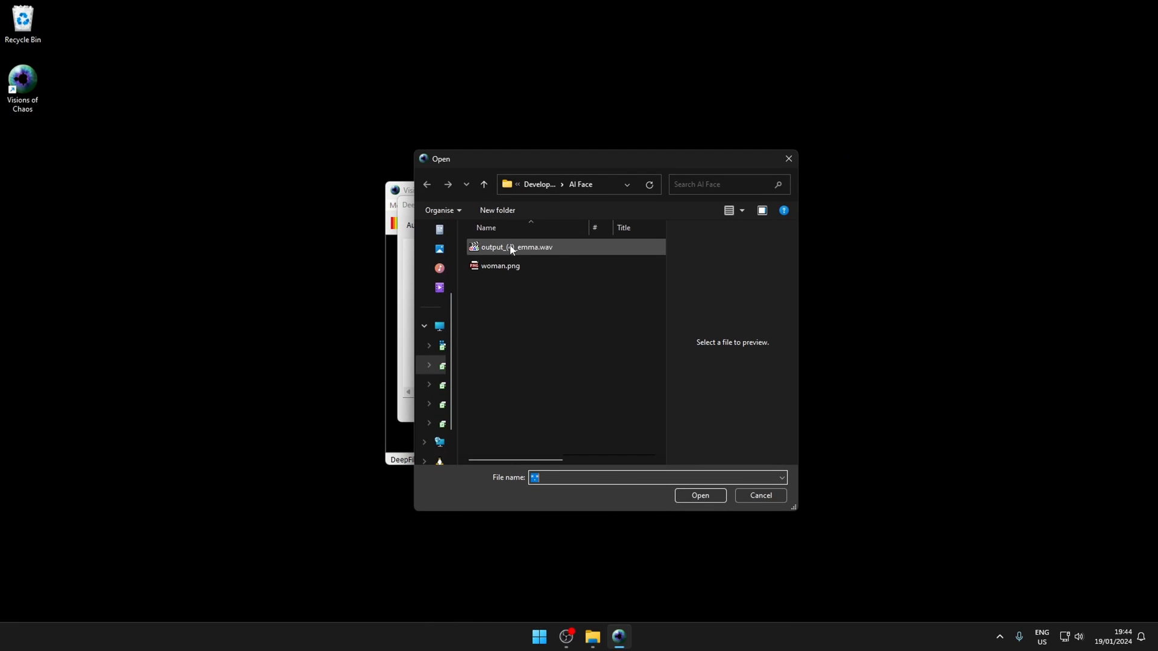
double_click(511, 248)
left_click(683, 410)
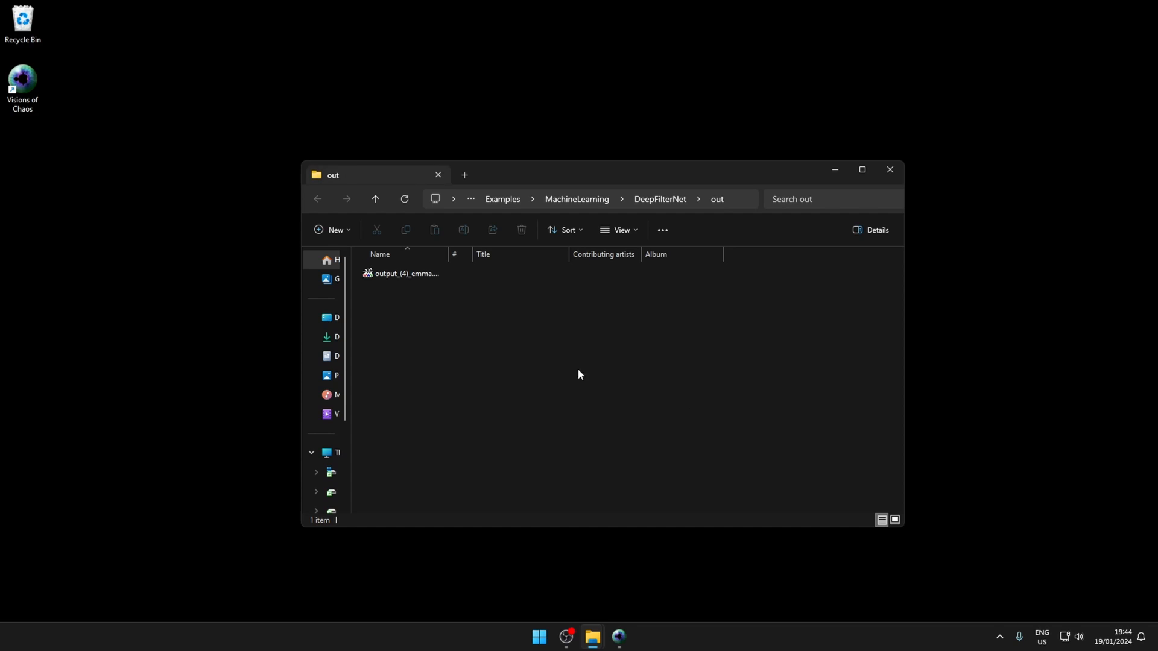
double_click(416, 276)
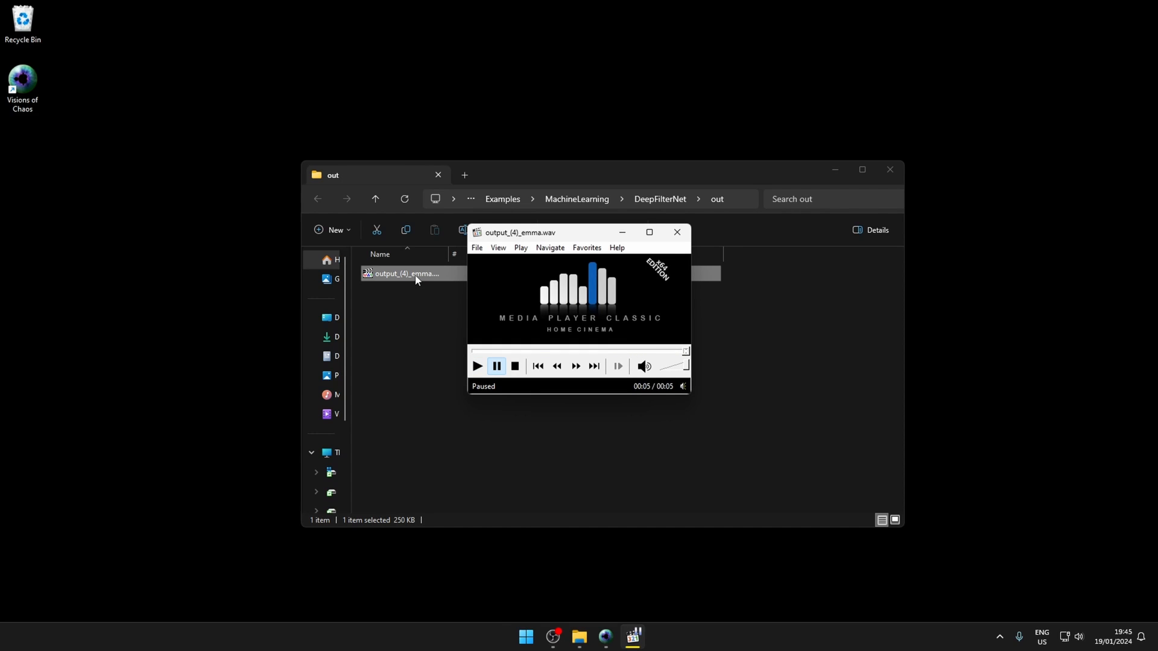
left_click(677, 232)
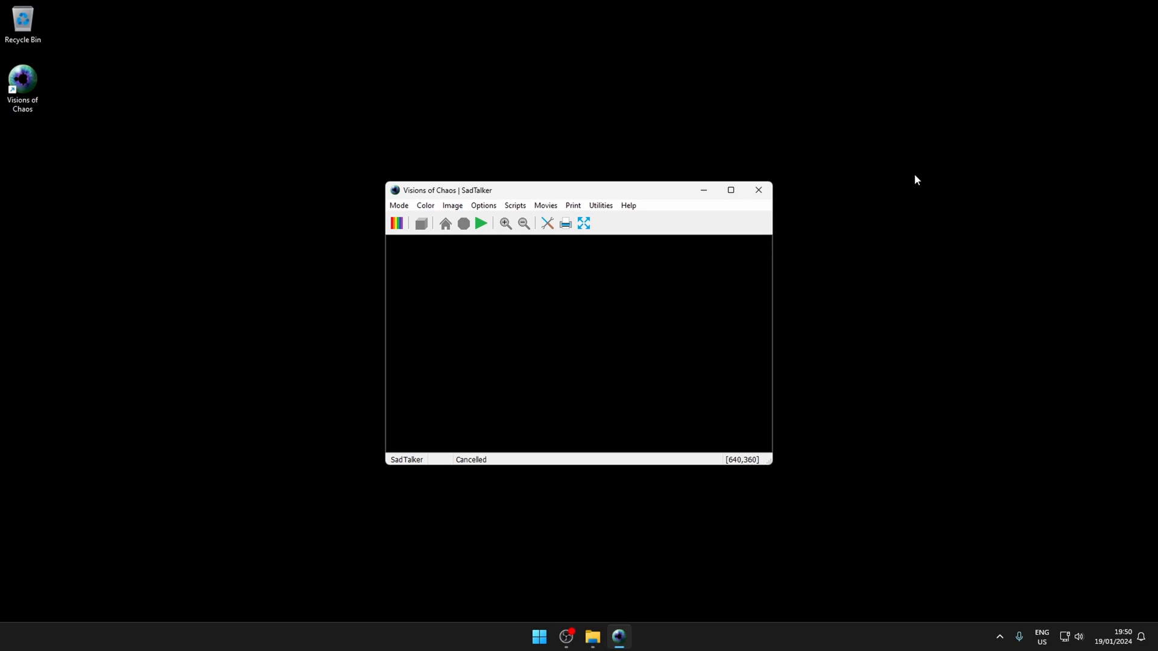
Open the WAV To MP3 Converter in Visions of Chaos and load output_(4)_emma.wav from the AI Face folder as input.
left_click(600, 206)
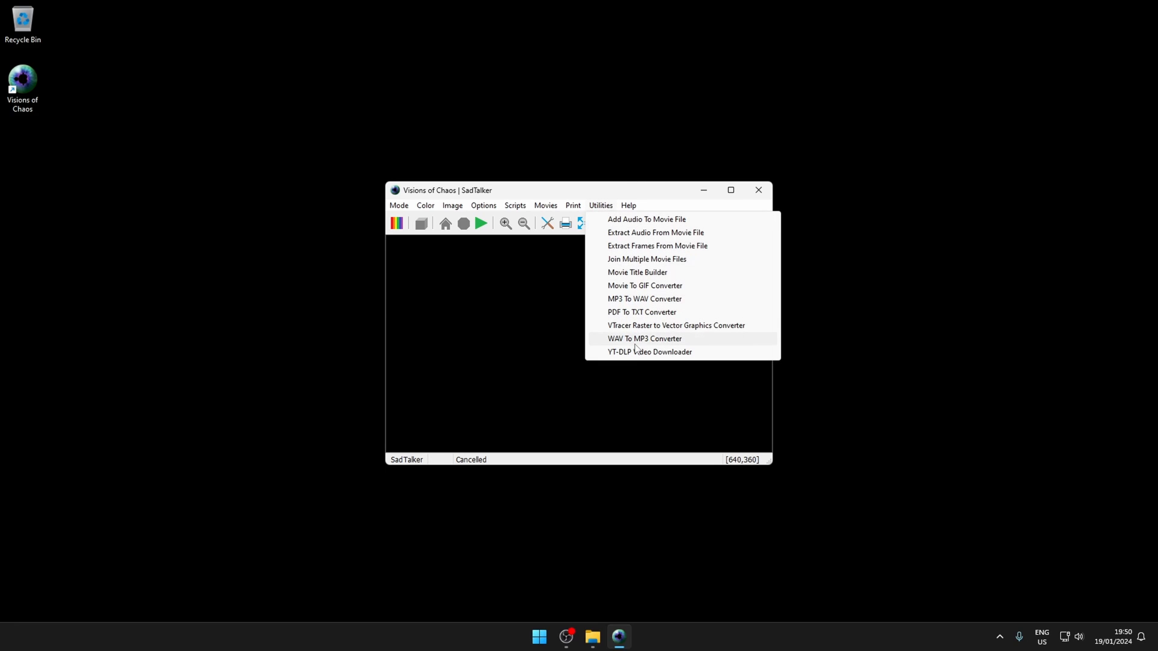
left_click(677, 338)
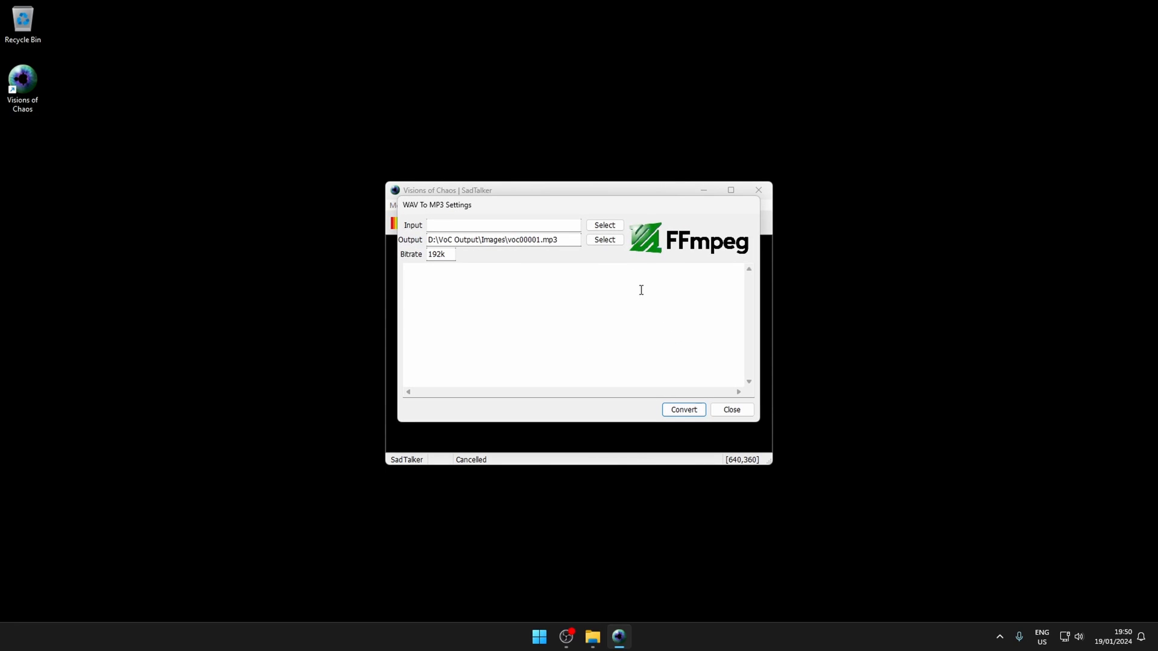
left_click(604, 225)
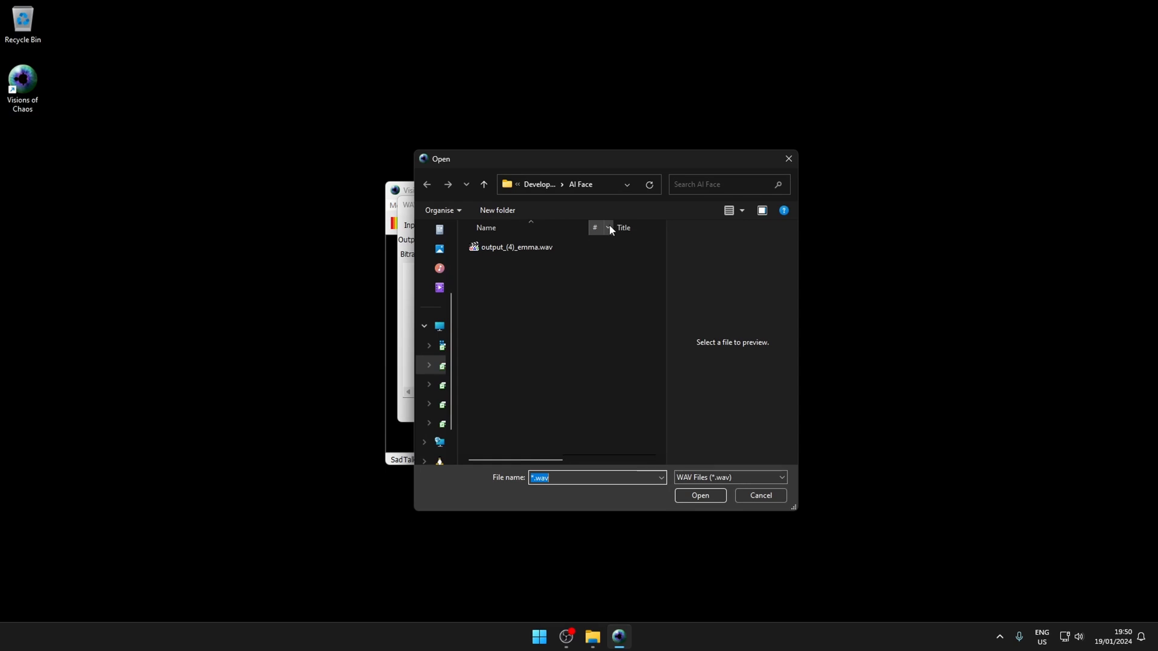
double_click(532, 248)
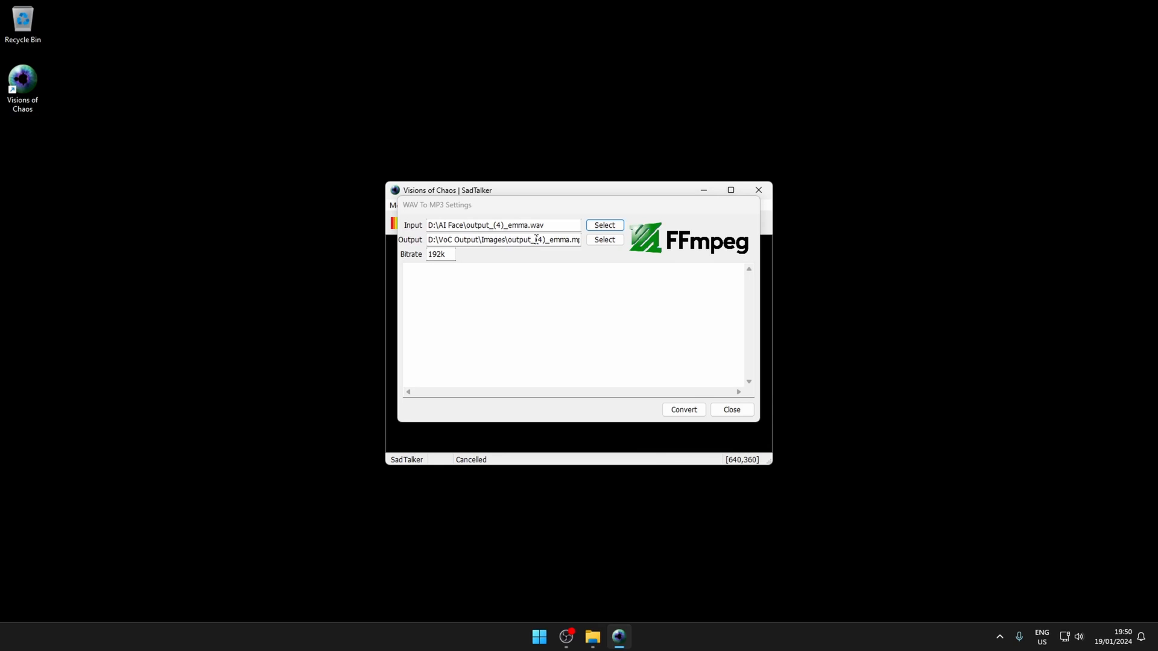
Set the MP3 output path to D:\AI Face\output_(4)_emma.mp3, convert the WAV file at 192k, and close the player after listening.
left_click_drag(463, 225, 384, 225)
key("ctrl+c")
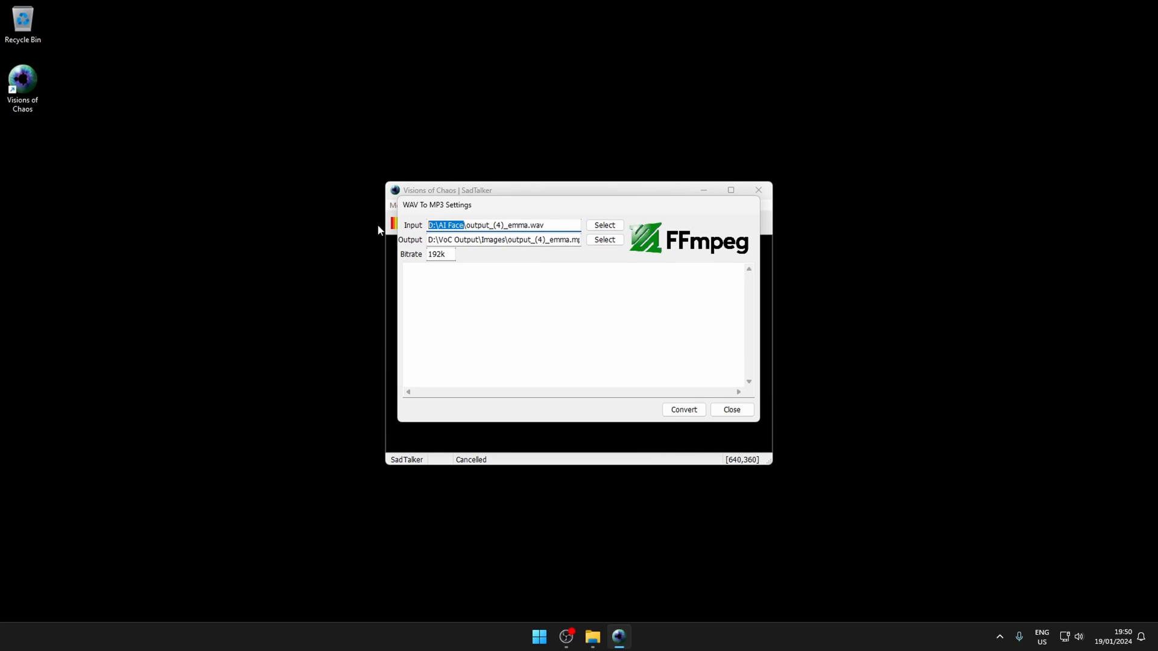
left_click_drag(505, 239, 349, 240)
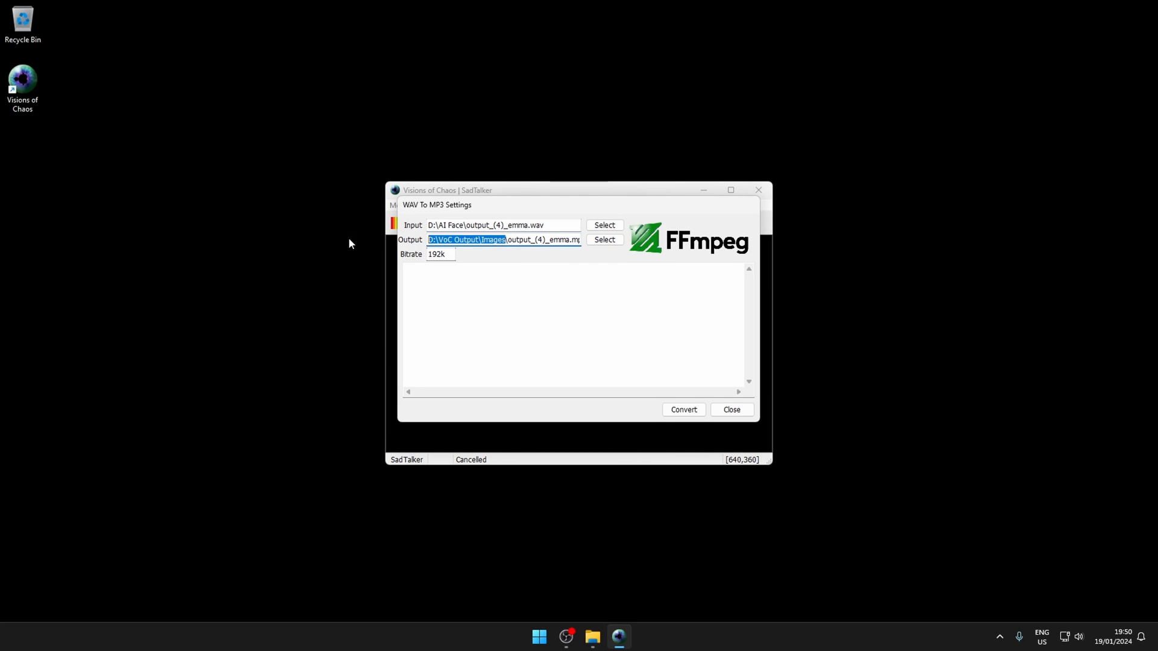
key("ctrl+v")
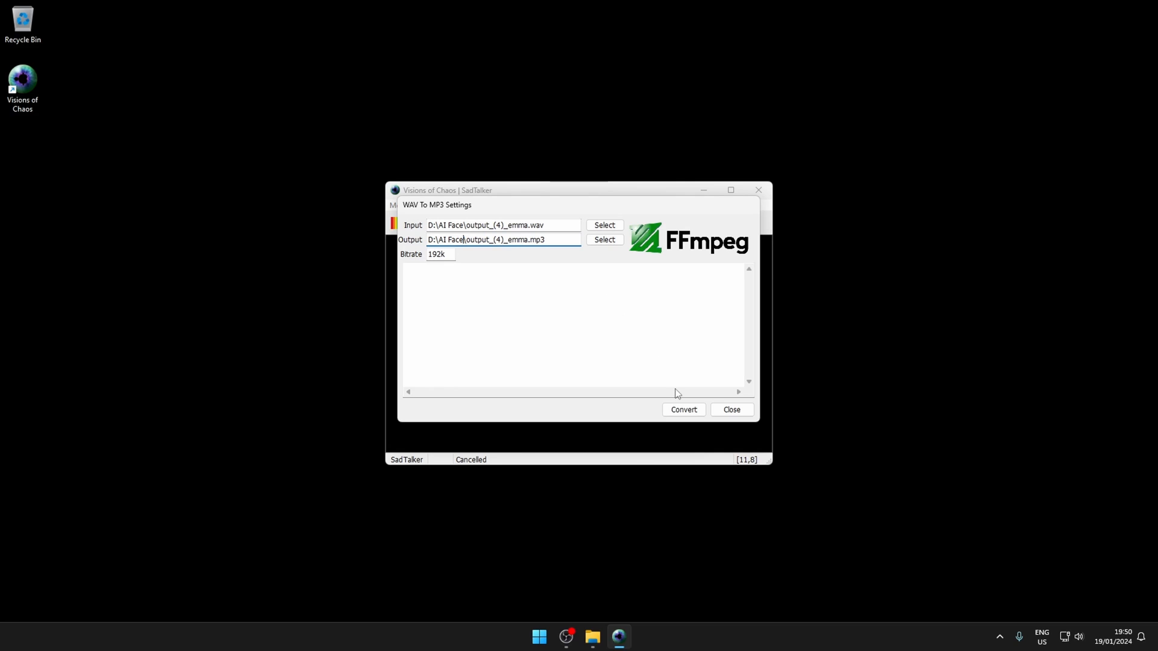
left_click(679, 410)
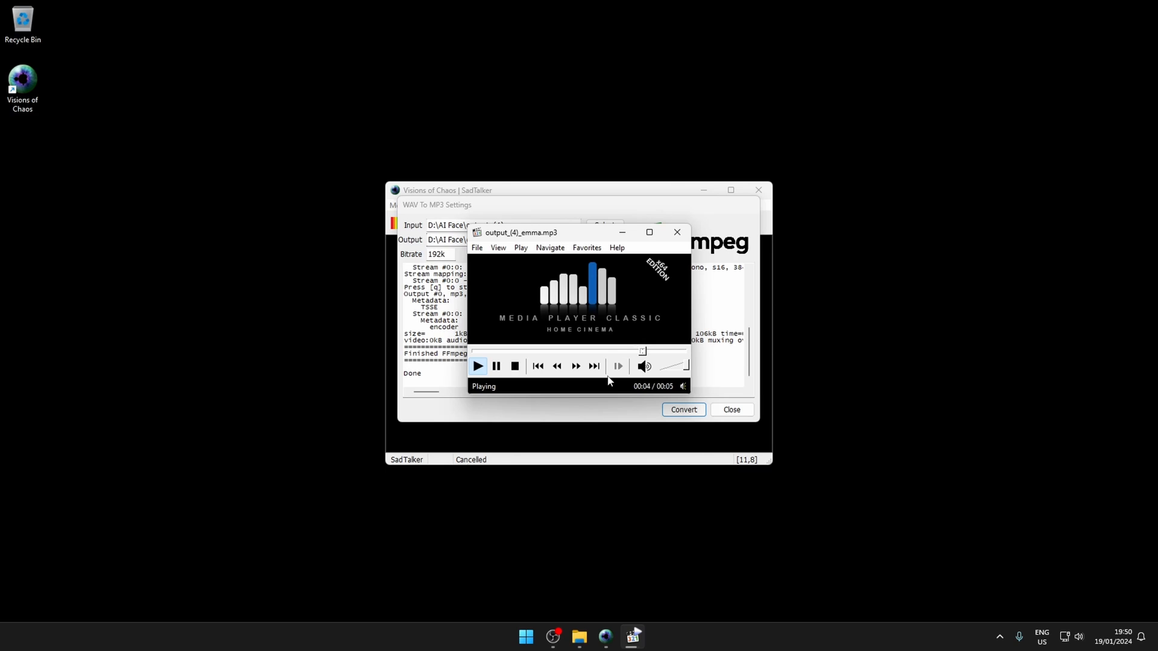
left_click(678, 234)
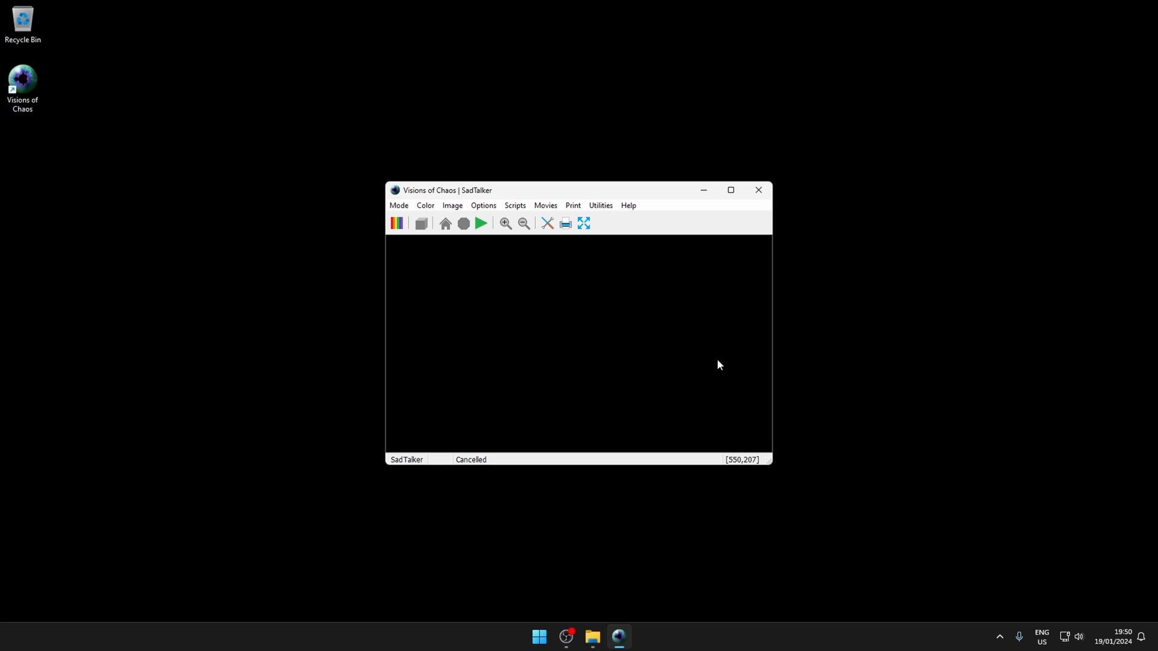
Open the SadTalker mode from the machine learning voice modes.
left_click(398, 206)
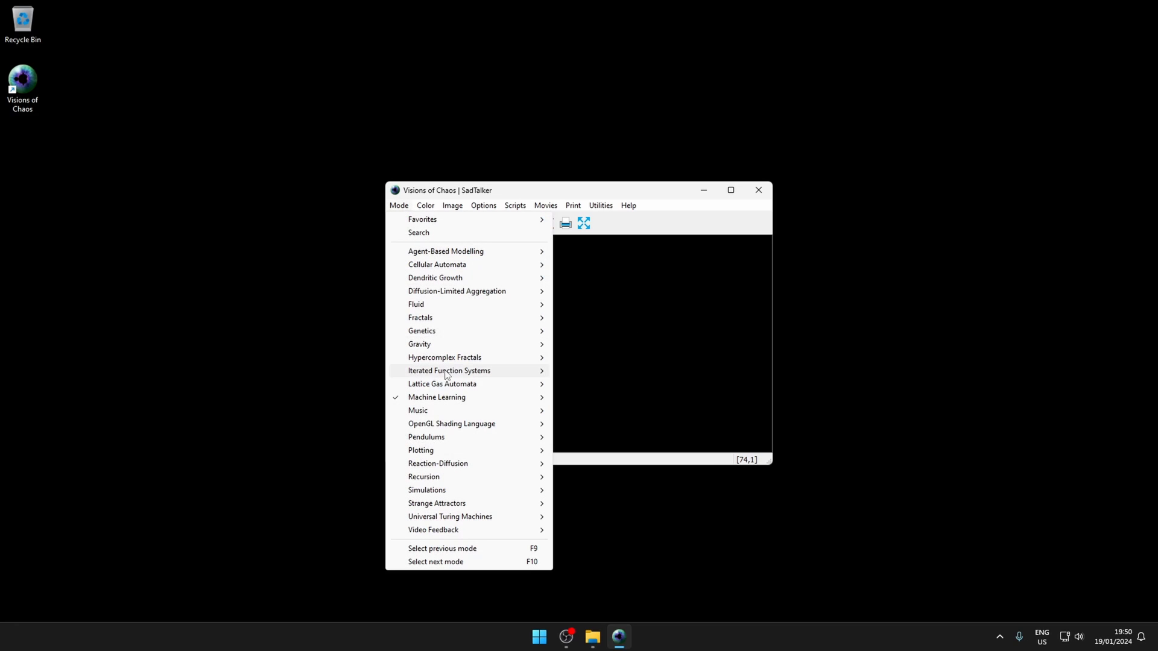
mouse_move(458, 398)
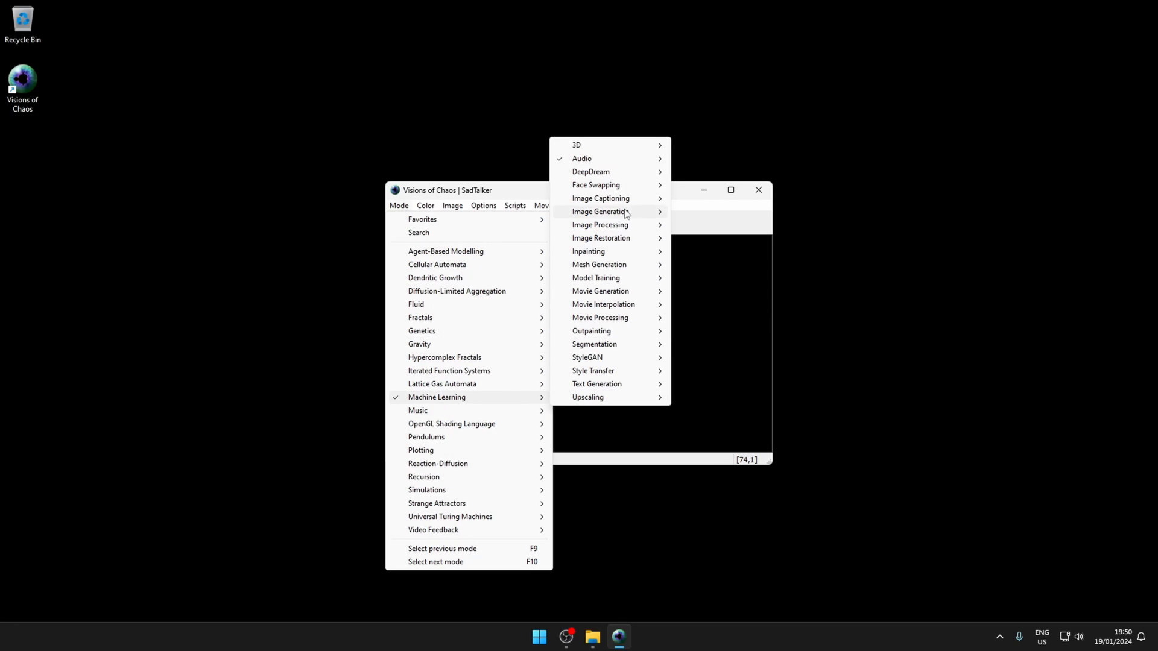
mouse_move(623, 159)
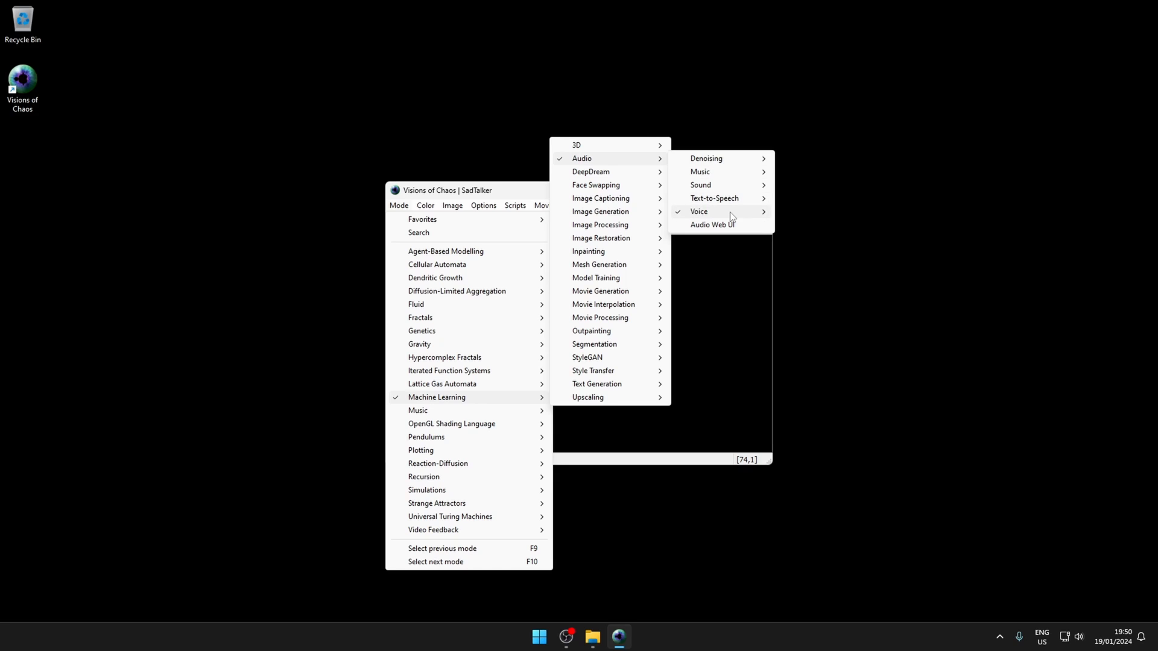
mouse_move(732, 216)
left_click(818, 239)
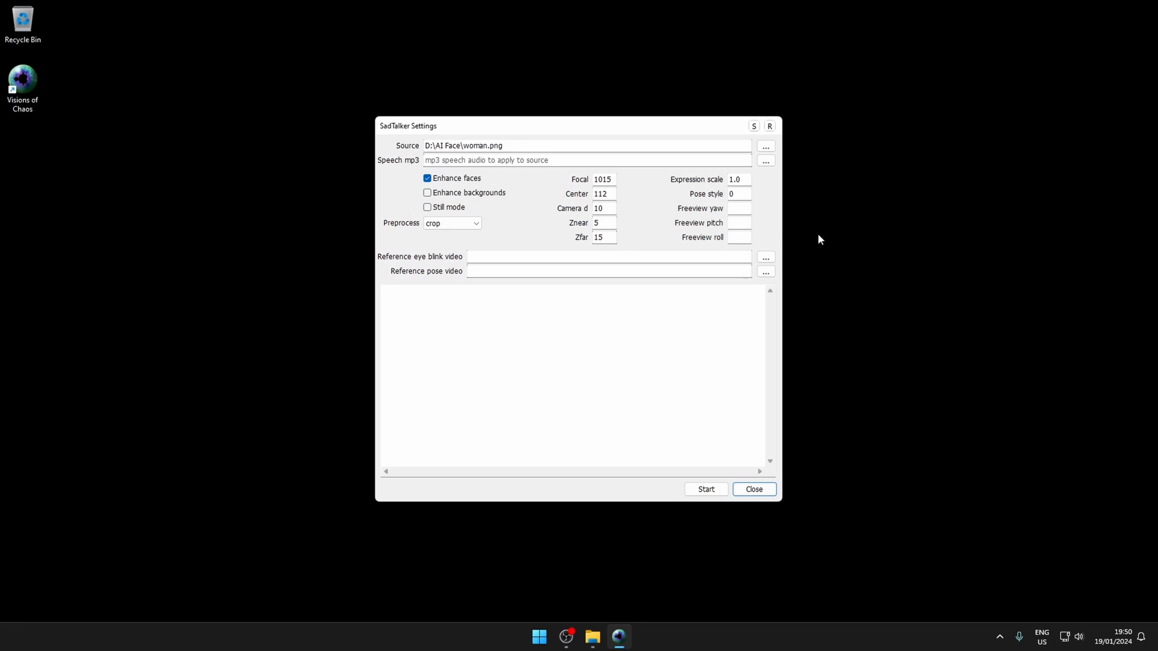
Load woman.png as the SadTalker source image and output_(4)_emma.mp3 as its speech audio, both from the AI Face folder.
left_click(766, 146)
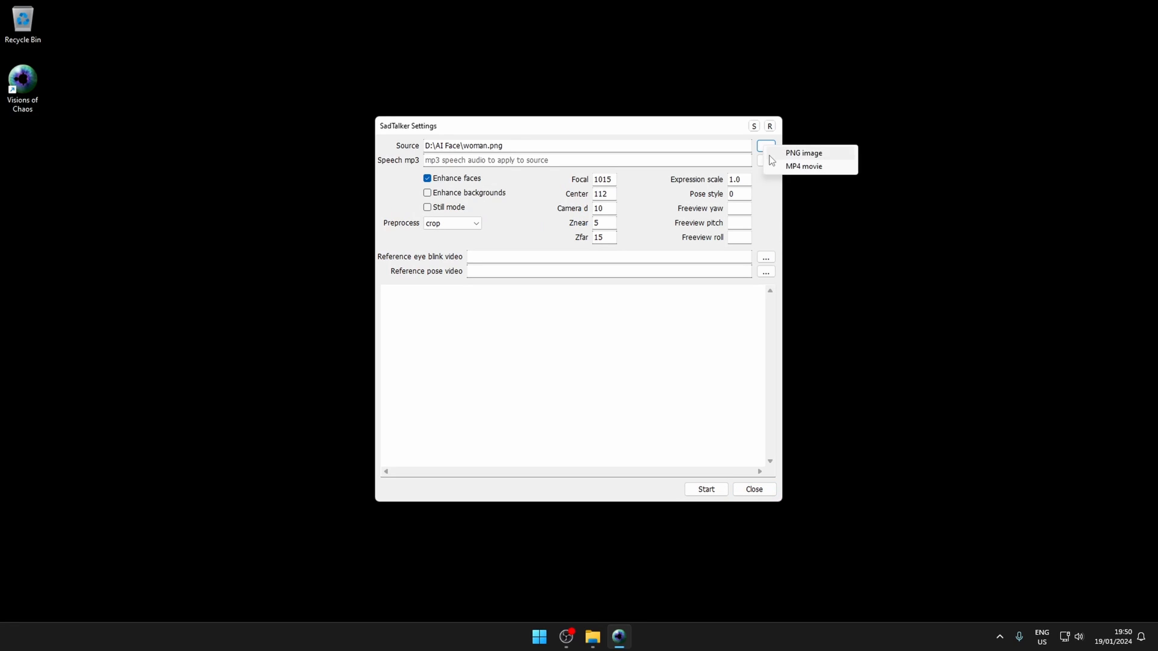
left_click(804, 154)
double_click(497, 244)
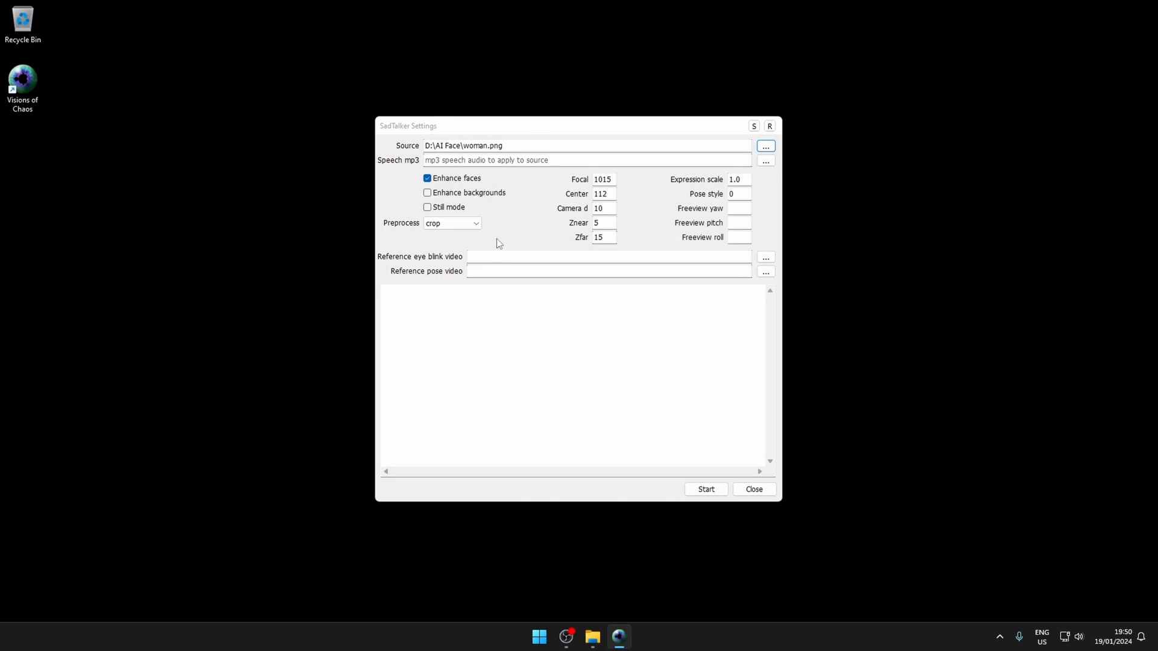
left_click(766, 163)
left_click(518, 249)
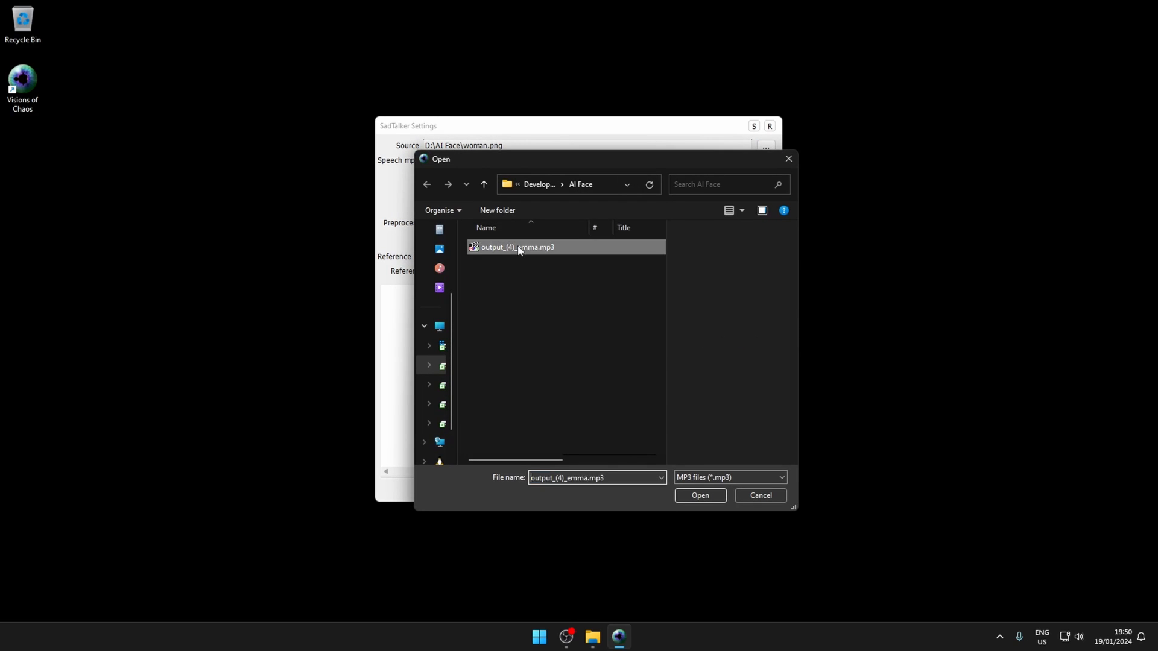
double_click(518, 248)
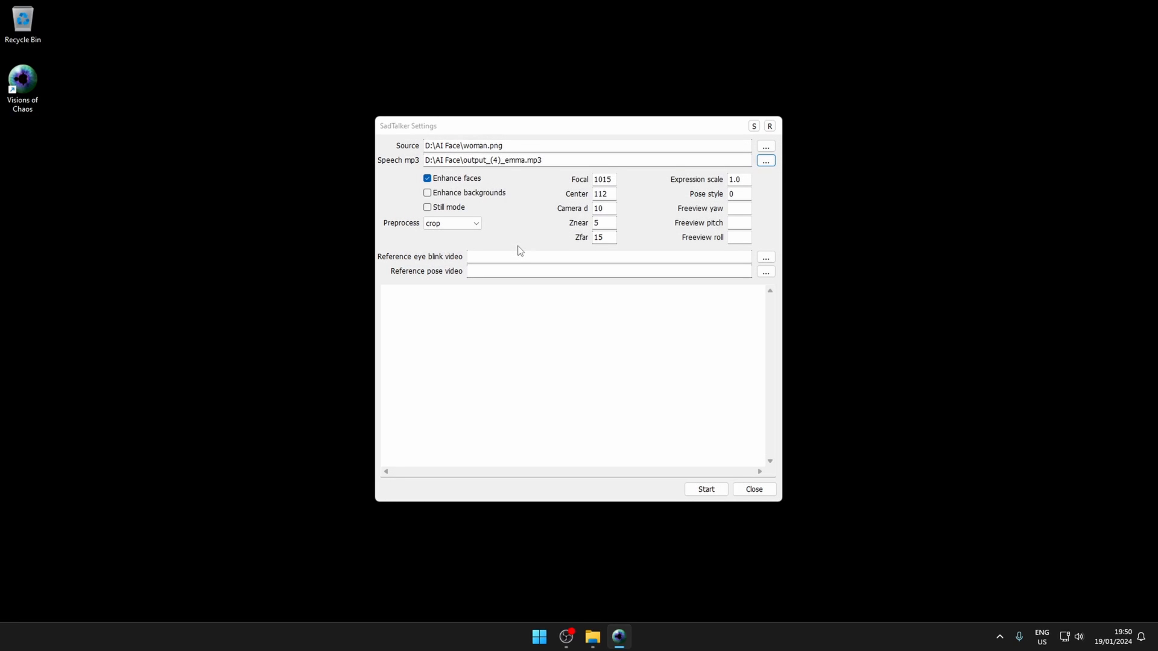
Generate the talking-face video with SadTalker, then play the resulting MP4 and replay it.
left_click(705, 488)
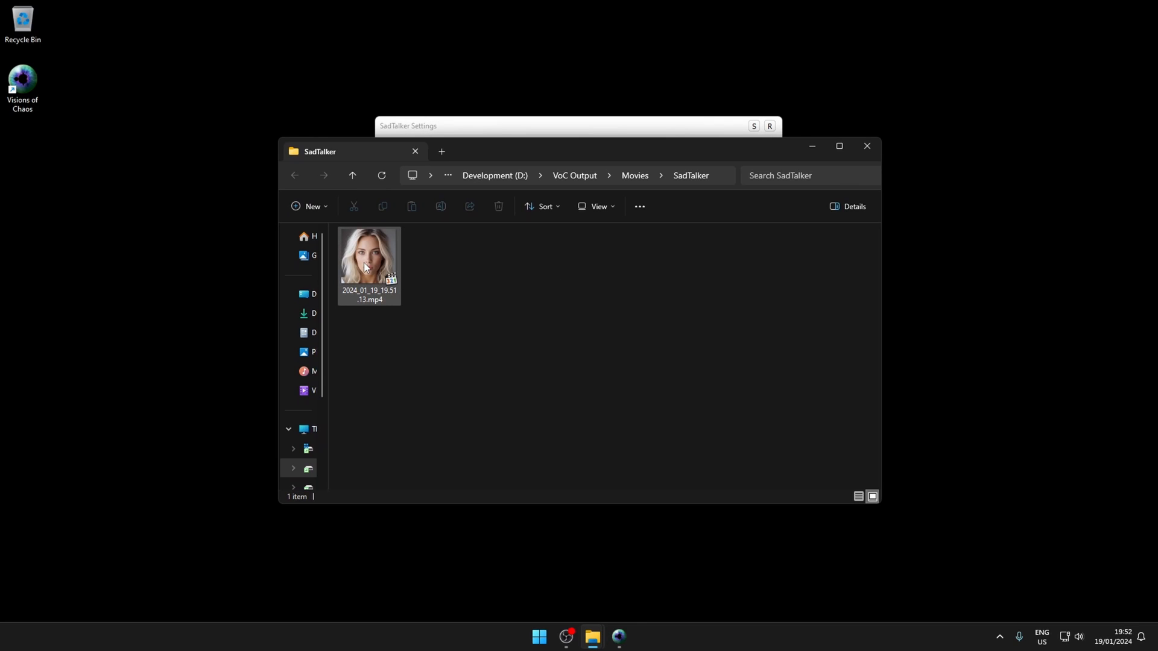
double_click(366, 267)
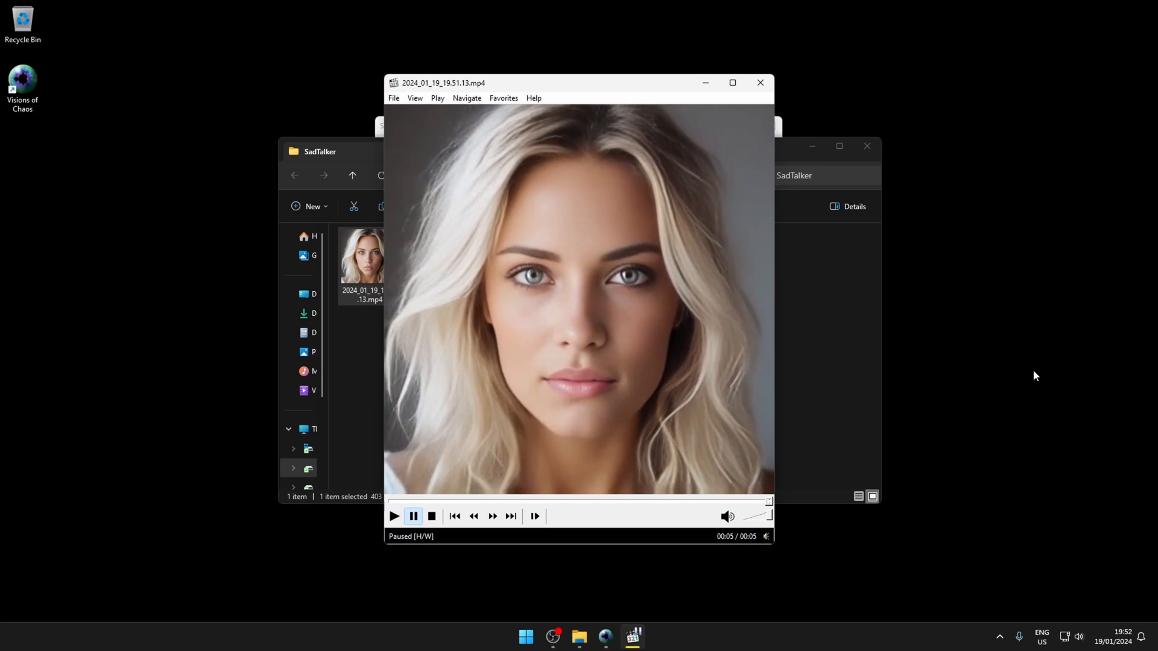
key("space")
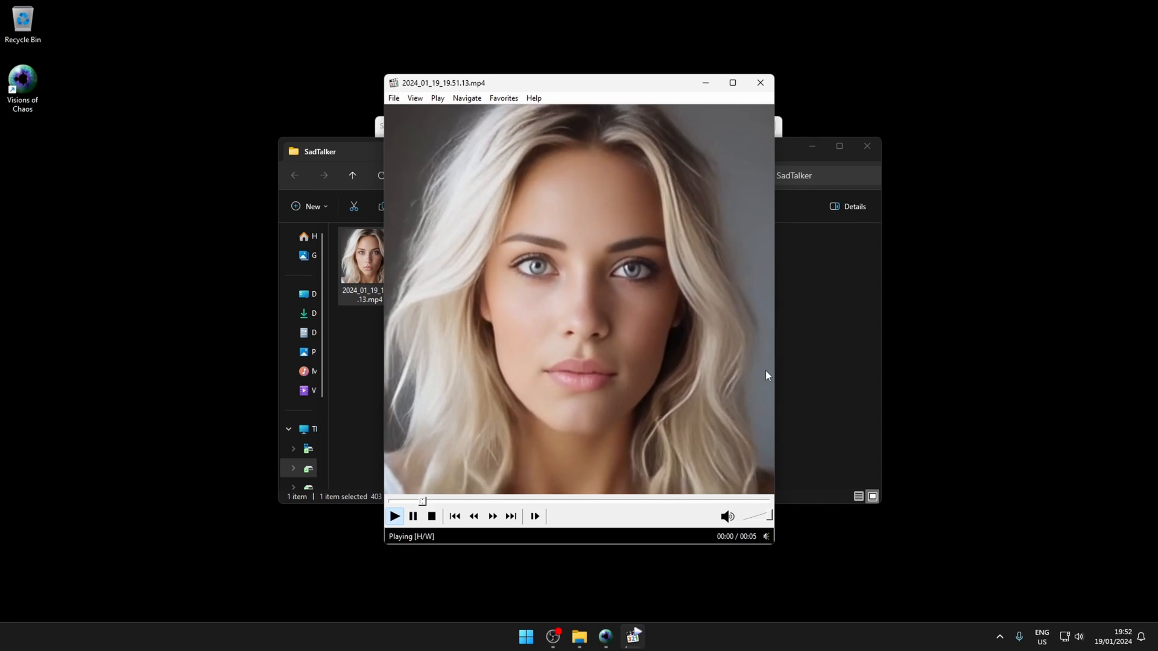